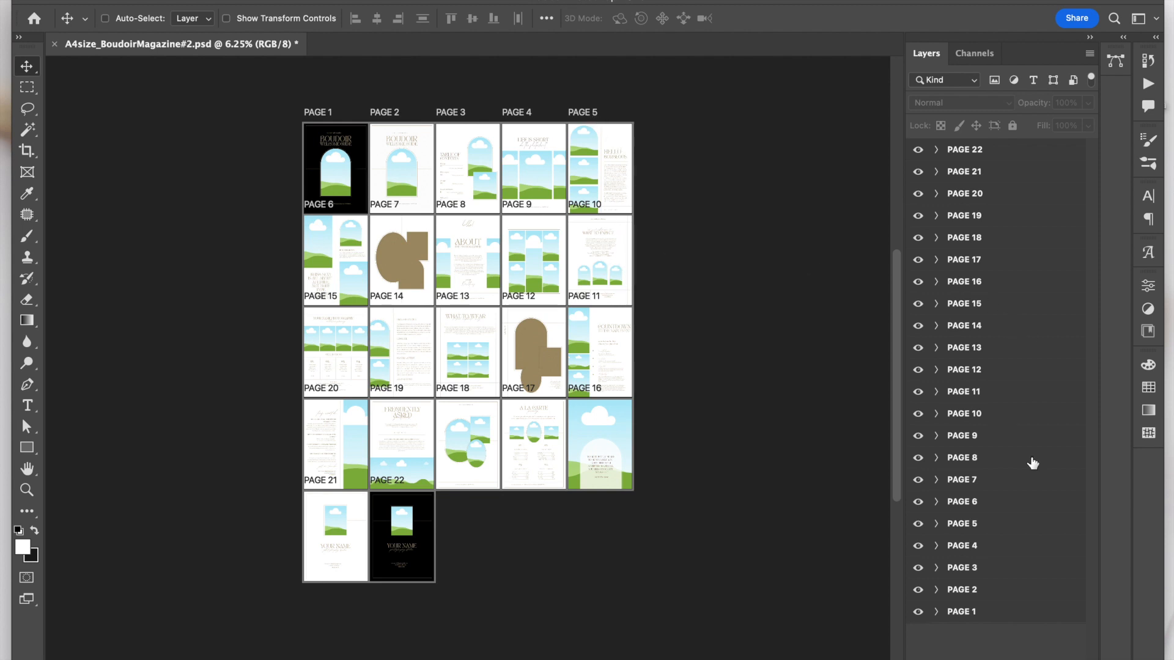
# - Swap the canvas positions of the PAGE 5 and PAGE 10 artboards
pyautogui.click(994, 533)
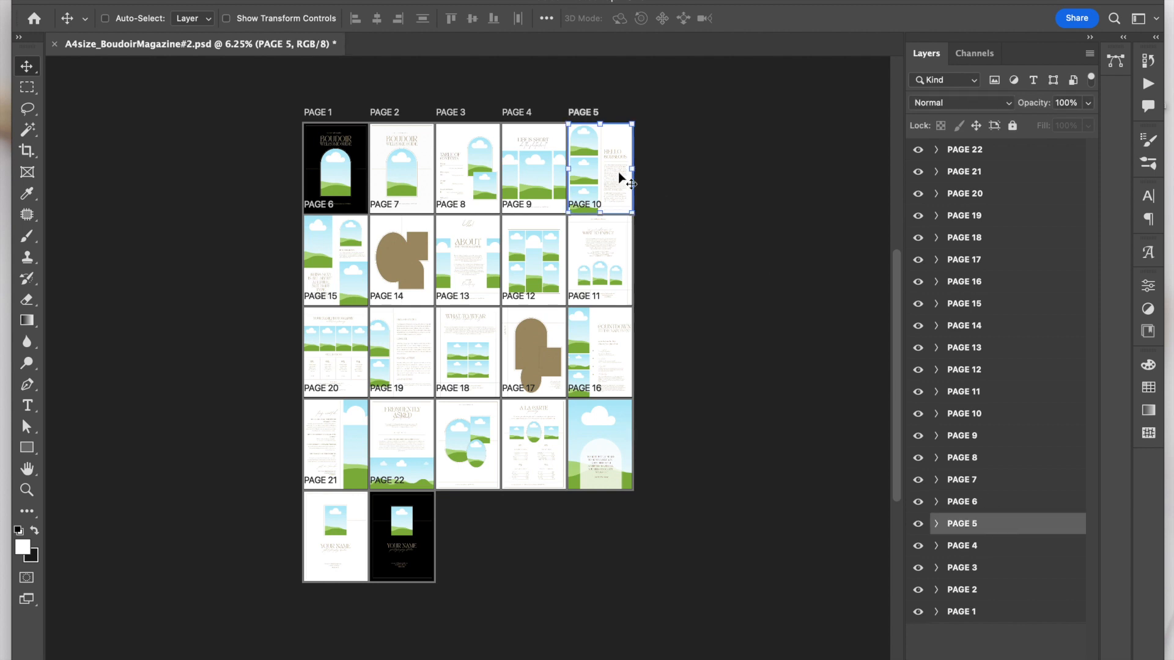
pyautogui.moveTo(618, 159); pyautogui.dragTo(620, 250)
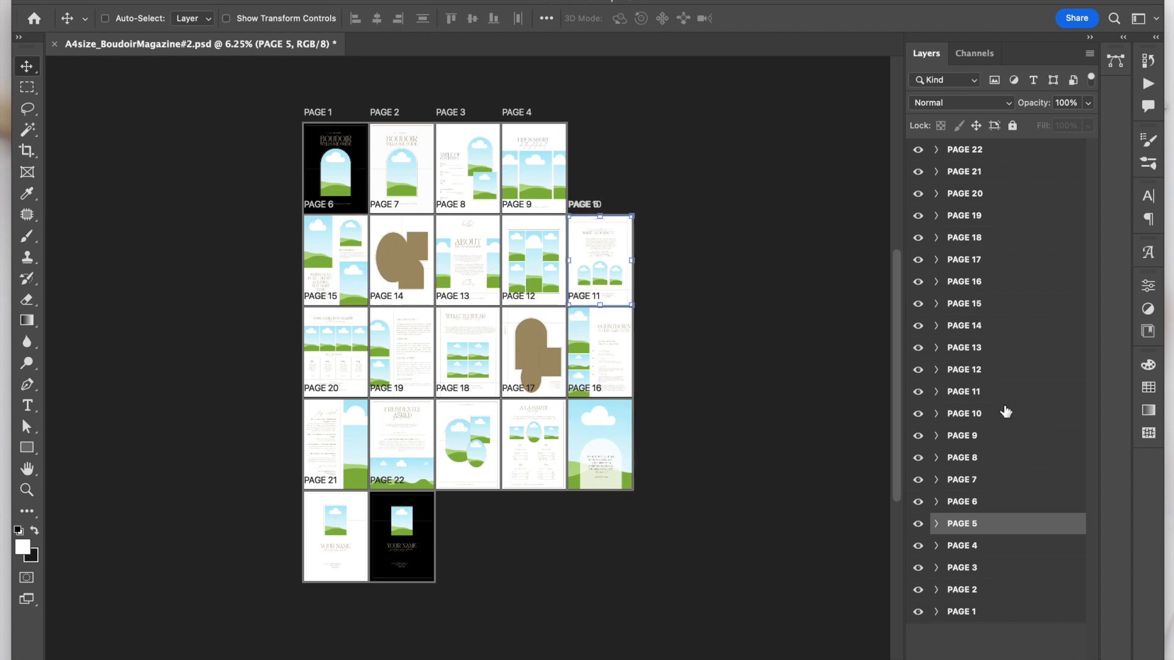
pyautogui.click(1015, 414)
pyautogui.moveTo(598, 253); pyautogui.dragTo(602, 166)
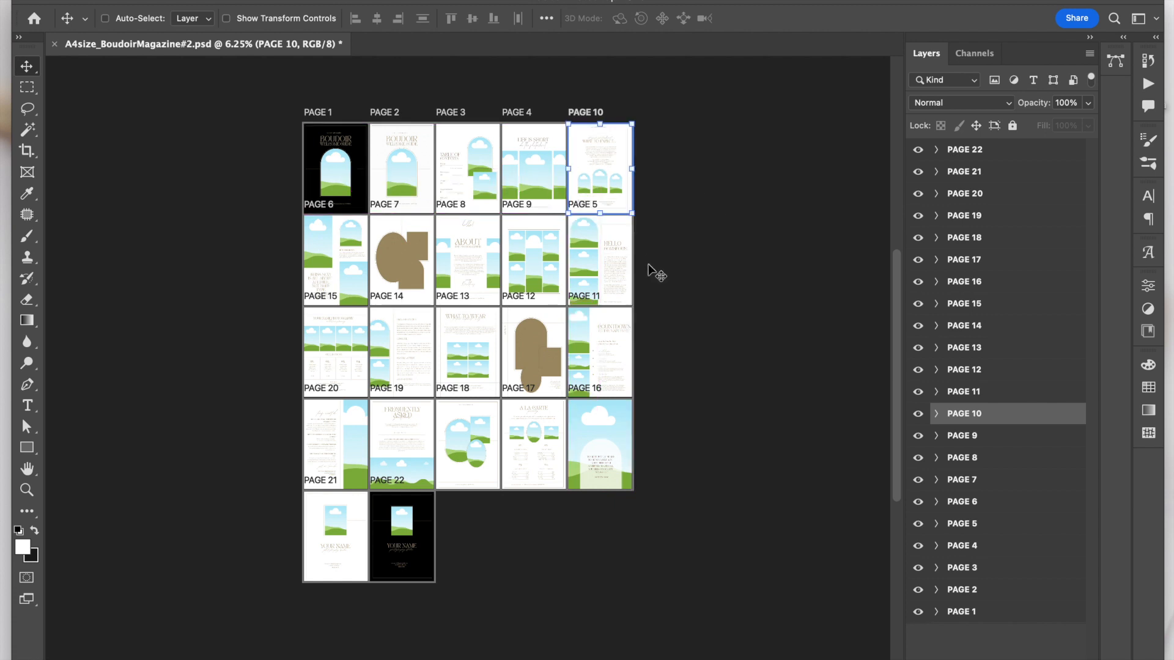
# - Open the PAGE 10 artboard's name for editing, leave it as is, and undo the artboard swap
pyautogui.doubleClick(975, 416)
pyautogui.press('Return')
pyautogui.hotkey('ctrl', 'z')
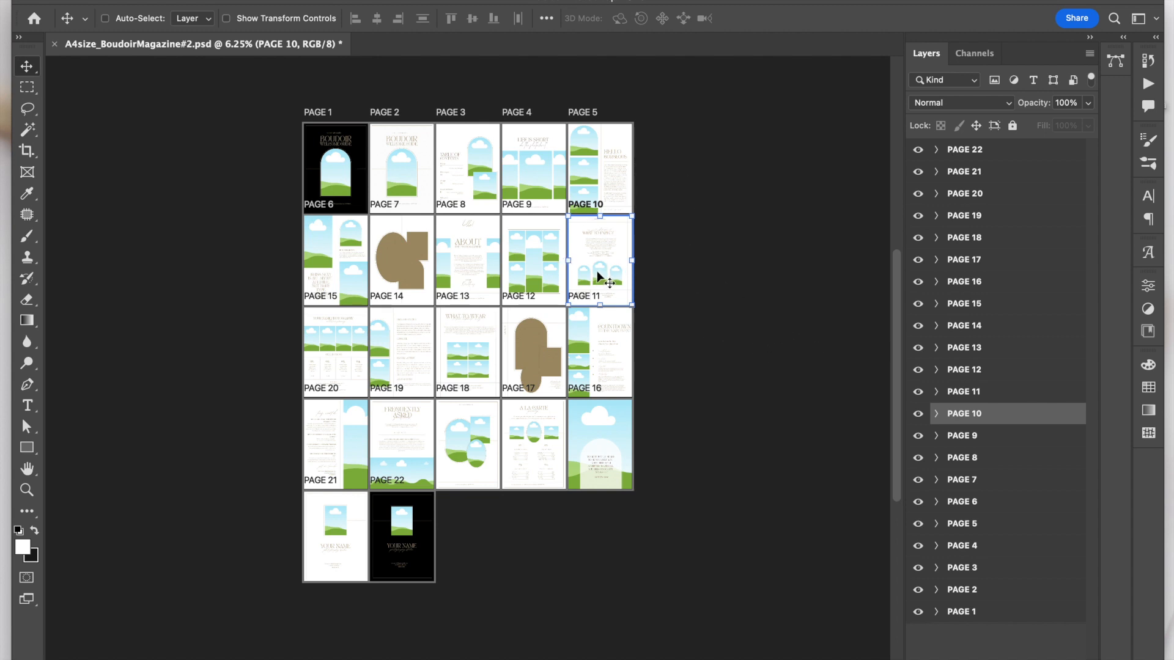
# - Try deleting the PAGE 10 artboard and undo the deletion
pyautogui.press('Delete')
pyautogui.hotkey('ctrl', 'z')
pyautogui.hotkey('ctrl', 'shift', 'z')
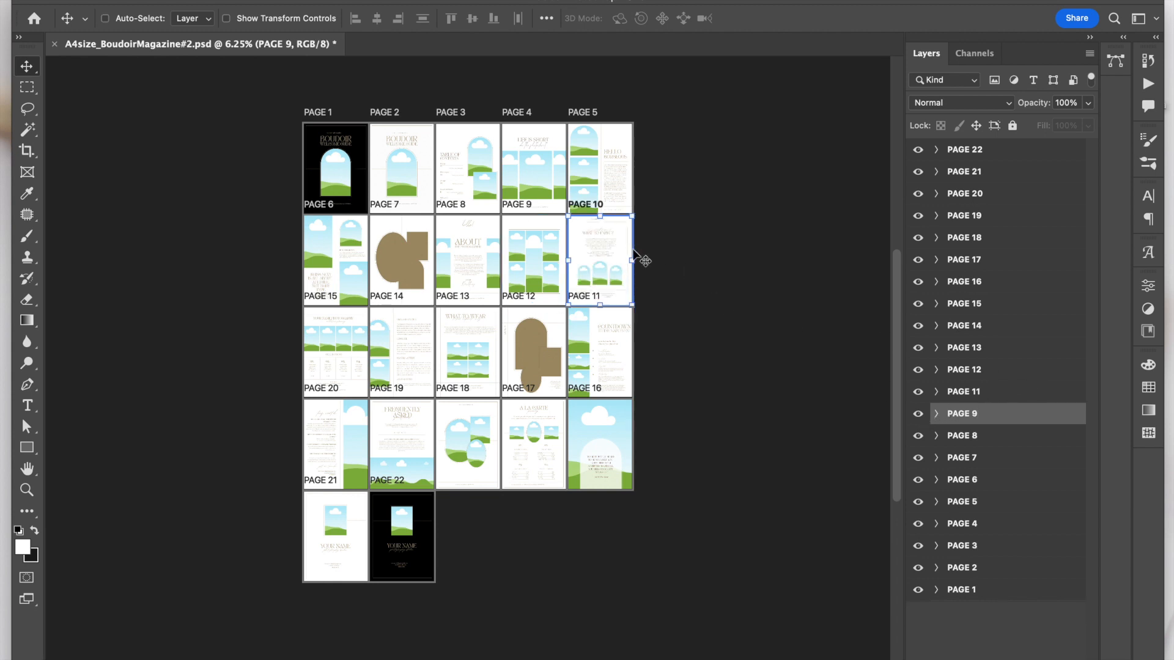
pyautogui.hotkey('ctrl', 'z')
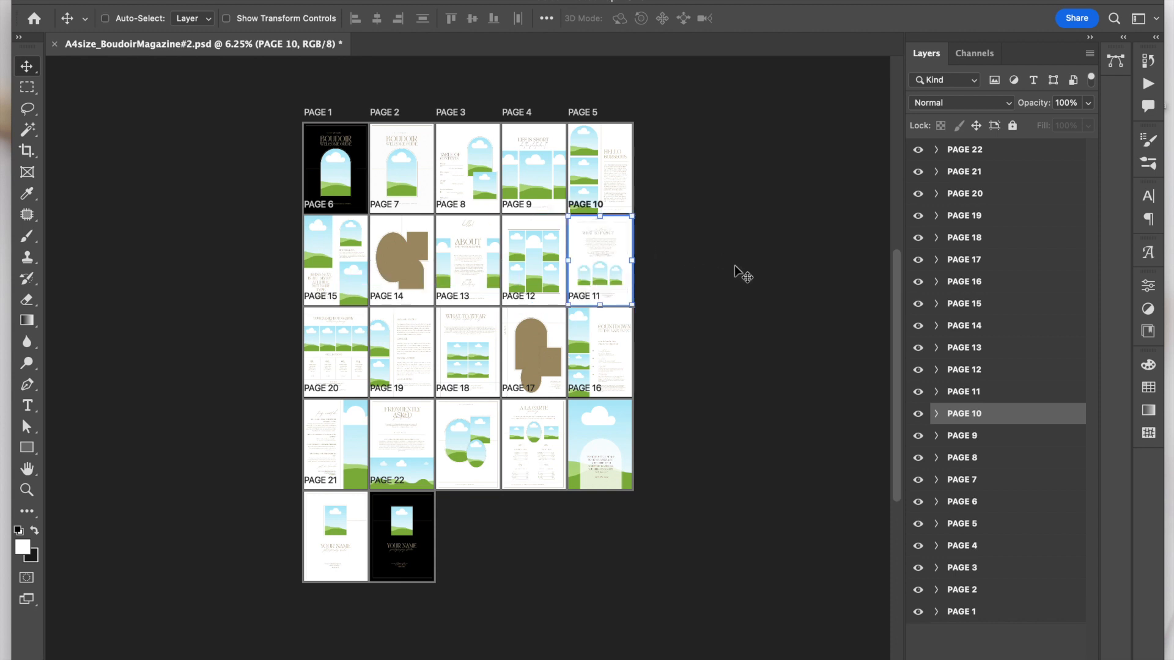
# - Add a blank artboard beside PAGE 10 with the Artboard tool, undo it, and collapse the artboard properties
pyautogui.rightClick(28, 69)
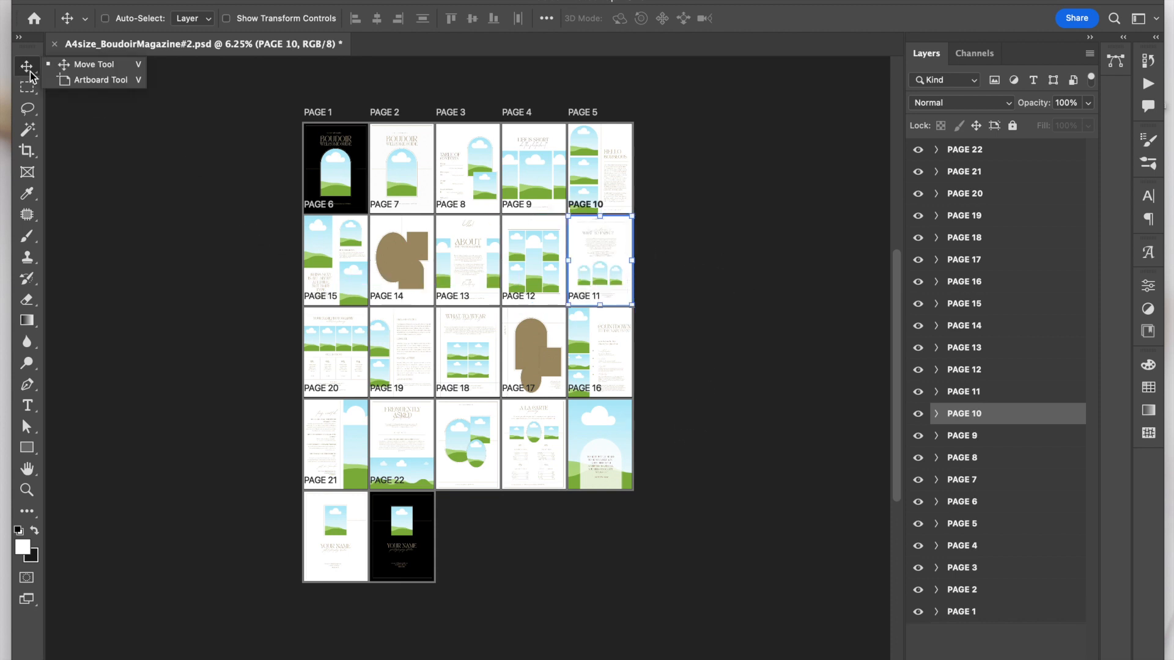
pyautogui.click(87, 87)
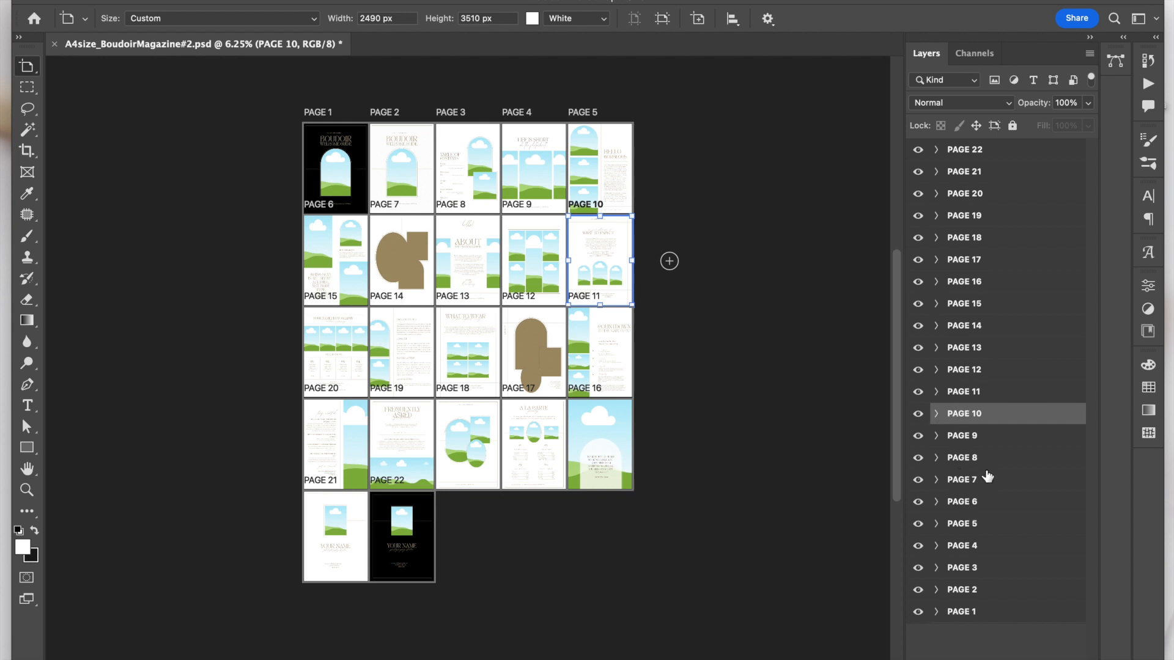
pyautogui.click(670, 261)
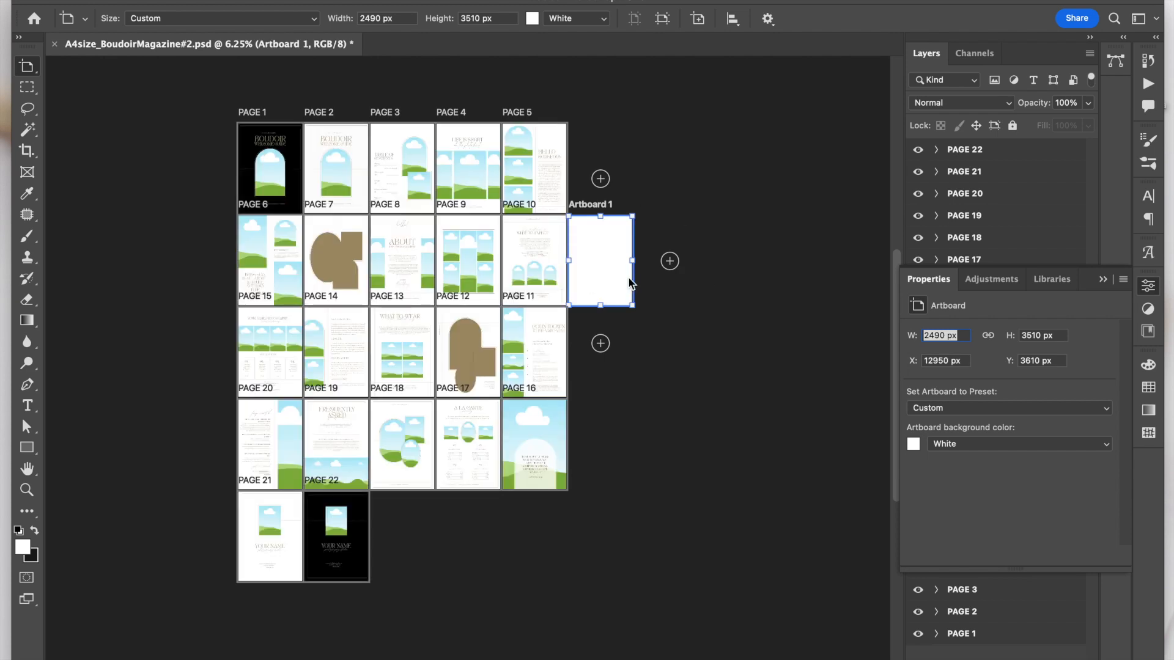
pyautogui.hotkey('ctrl', 'z')
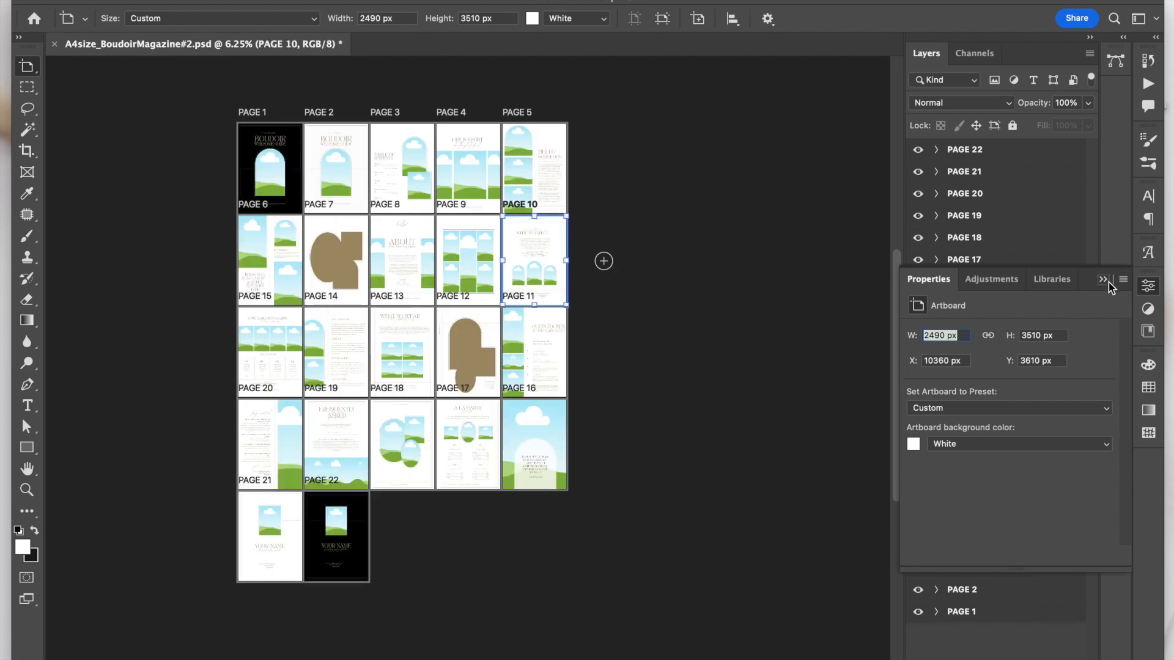
pyautogui.click(1108, 281)
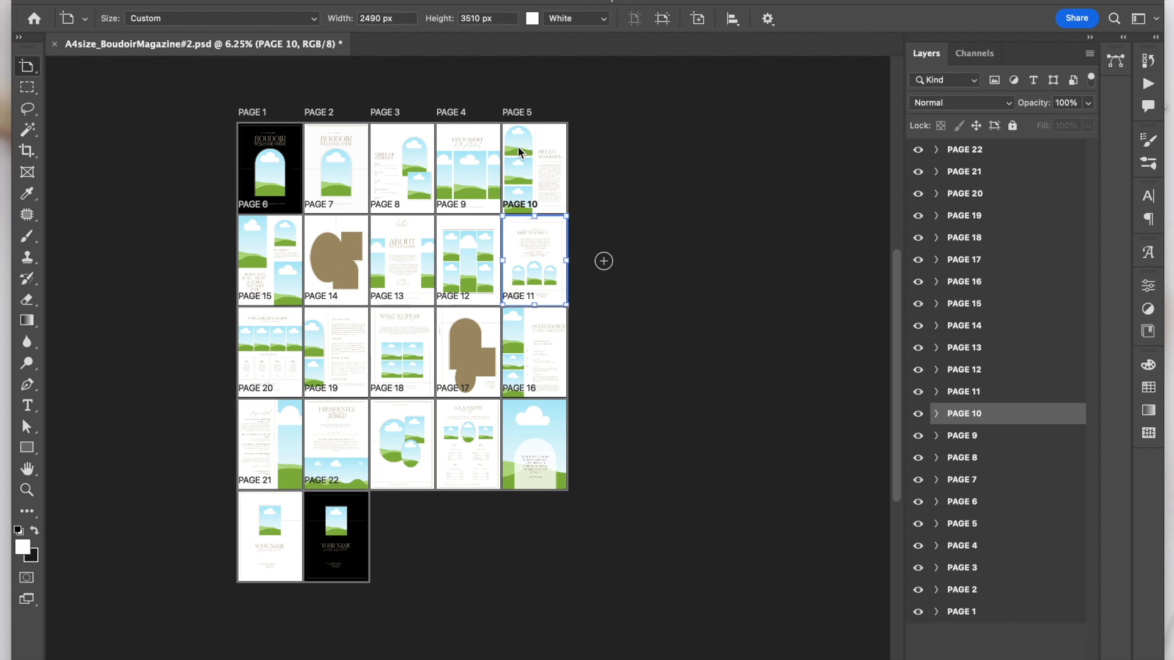
# - Add a blank artboard directly after PAGE 5, delete it, and return to the Move tool
pyautogui.press('v')
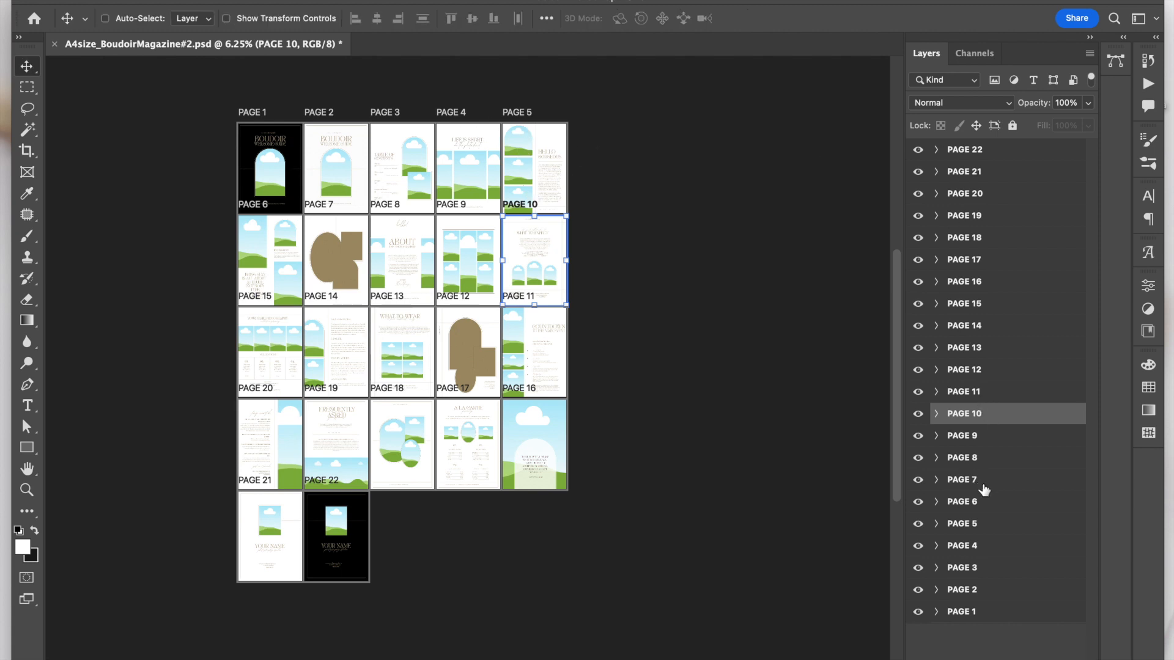
pyautogui.click(992, 527)
pyautogui.click(992, 529)
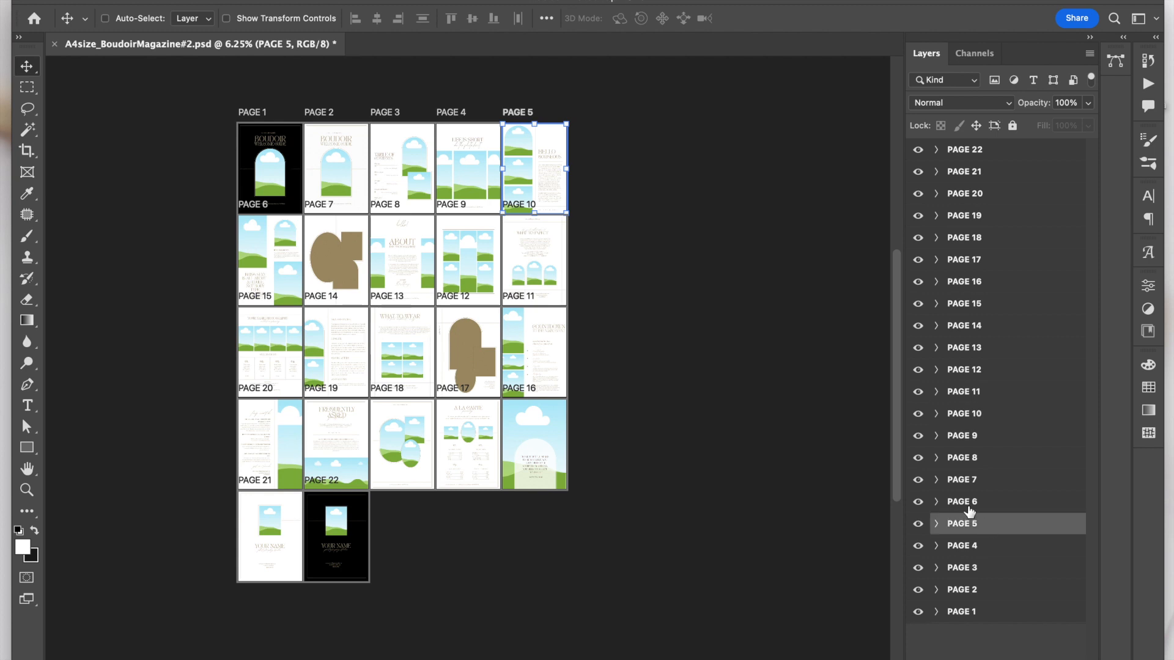
pyautogui.rightClick(29, 69)
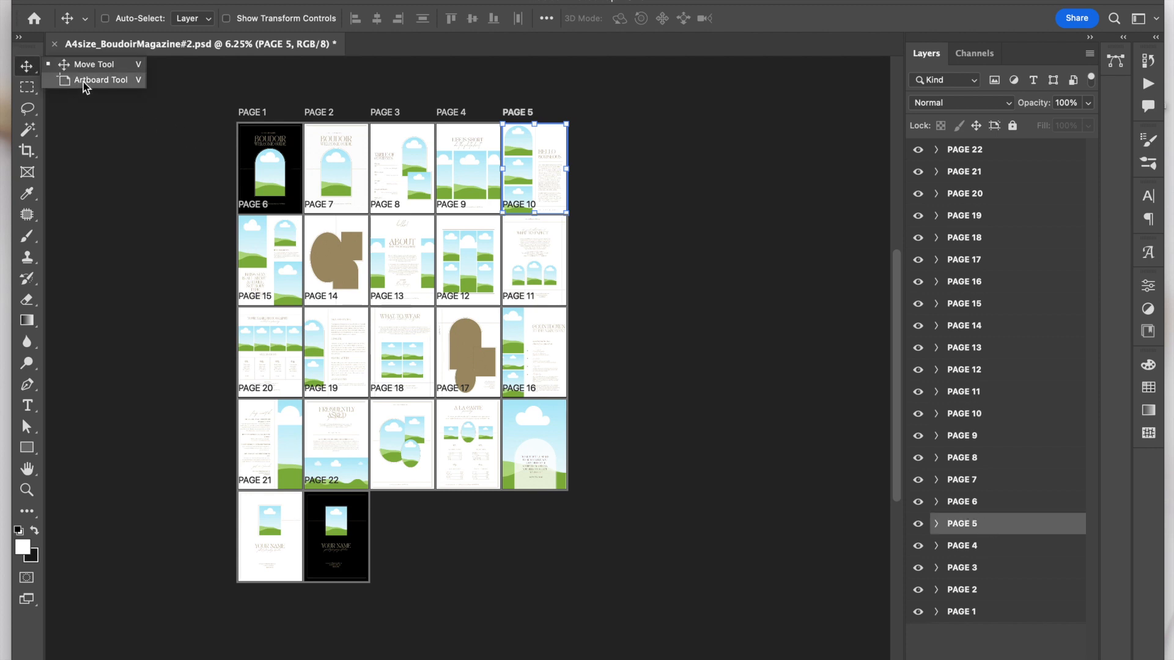
pyautogui.click(86, 81)
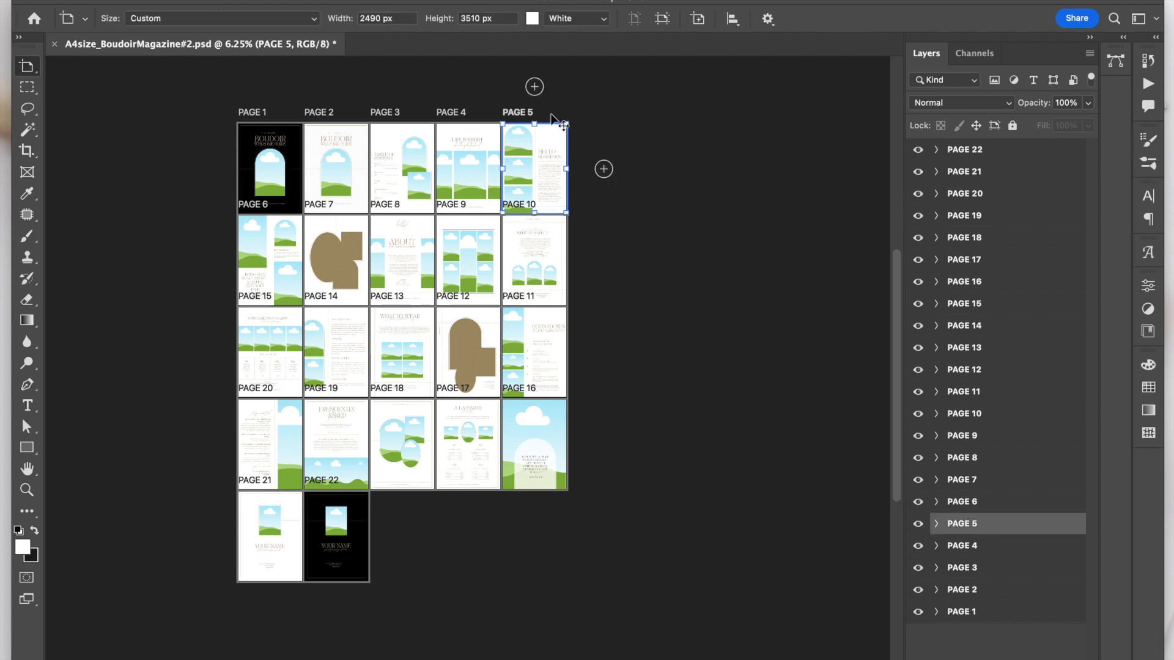
pyautogui.click(603, 170)
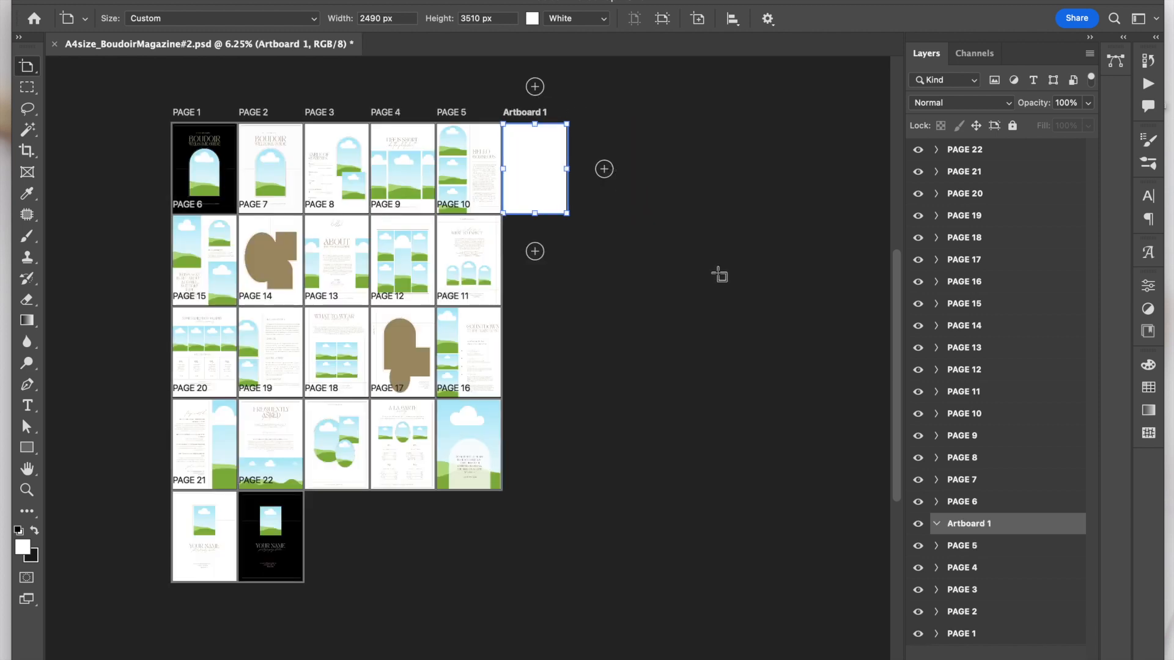
pyautogui.press('Delete')
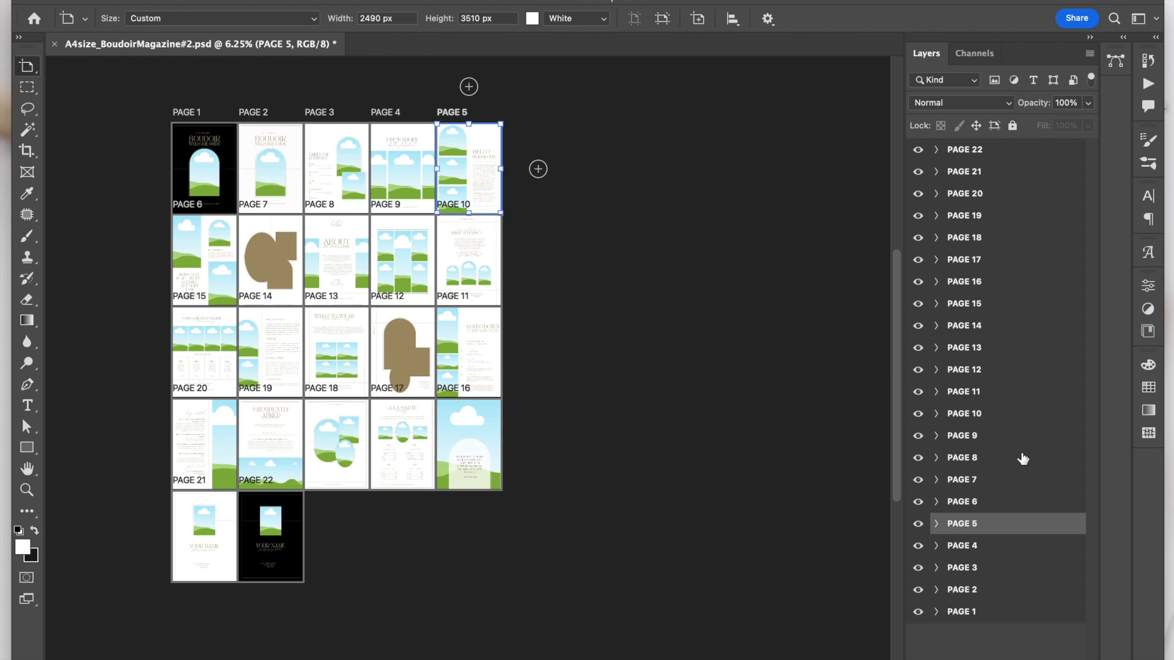
pyautogui.click(31, 68)
pyautogui.click(88, 64)
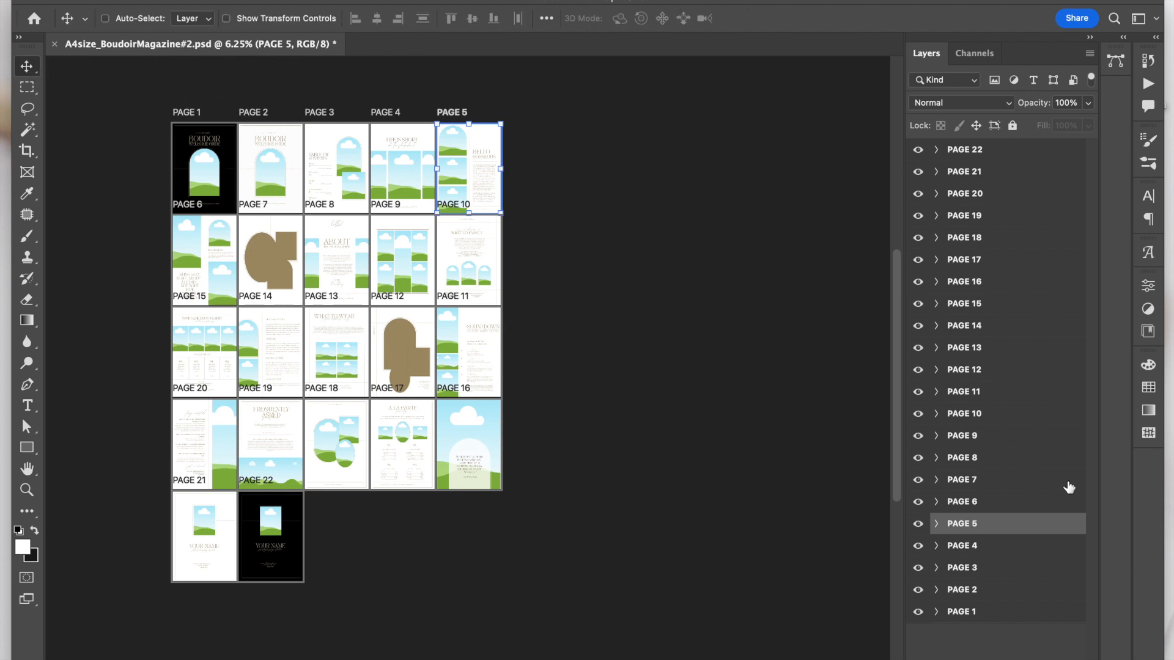
# - Open the Export As settings for the PAGE 5 artboard
pyautogui.hscroll(-3, 516, 342)
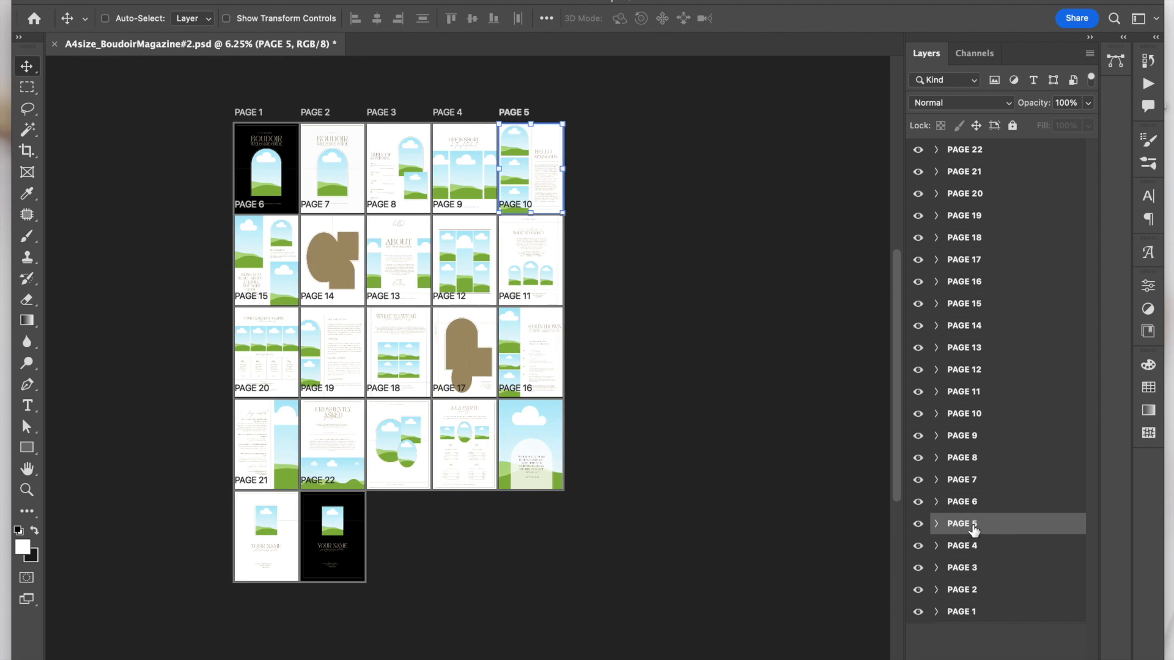
pyautogui.rightClick(1015, 527)
pyautogui.click(882, 518)
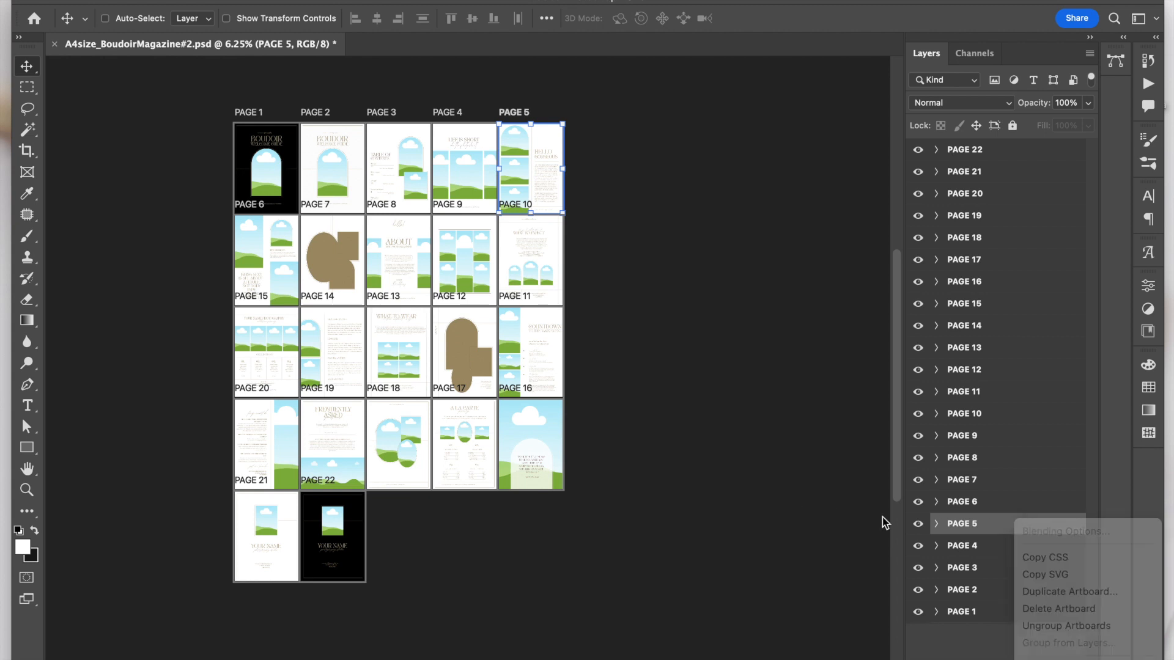
pyautogui.rightClick(980, 525)
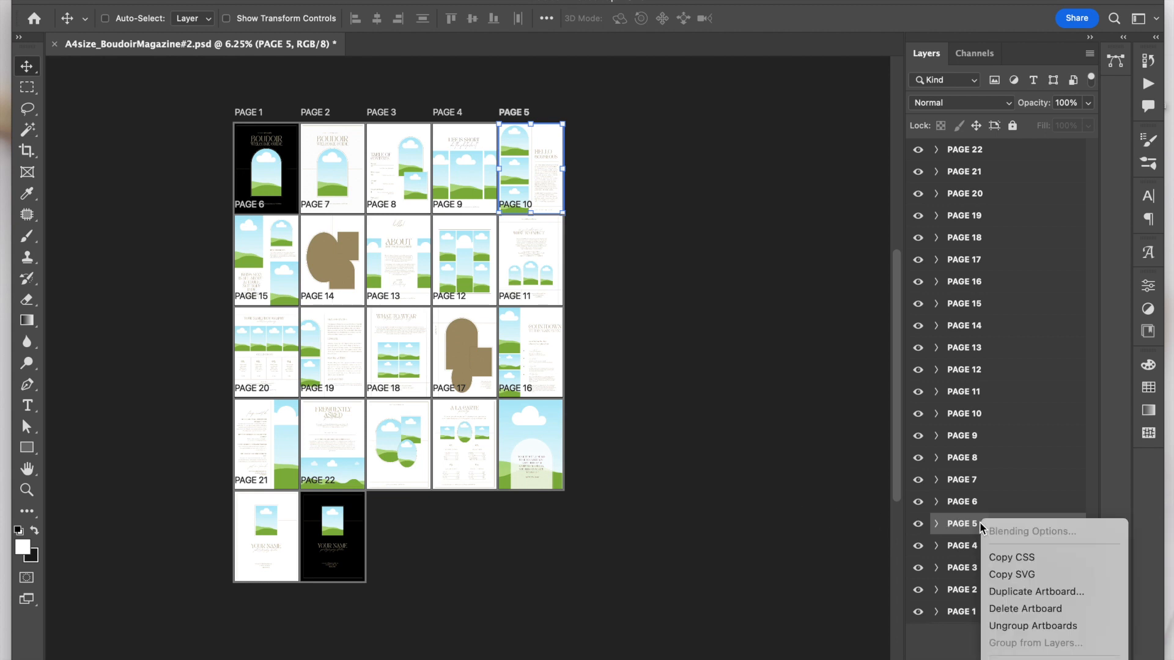
pyautogui.scroll(-10, 1050, 653)
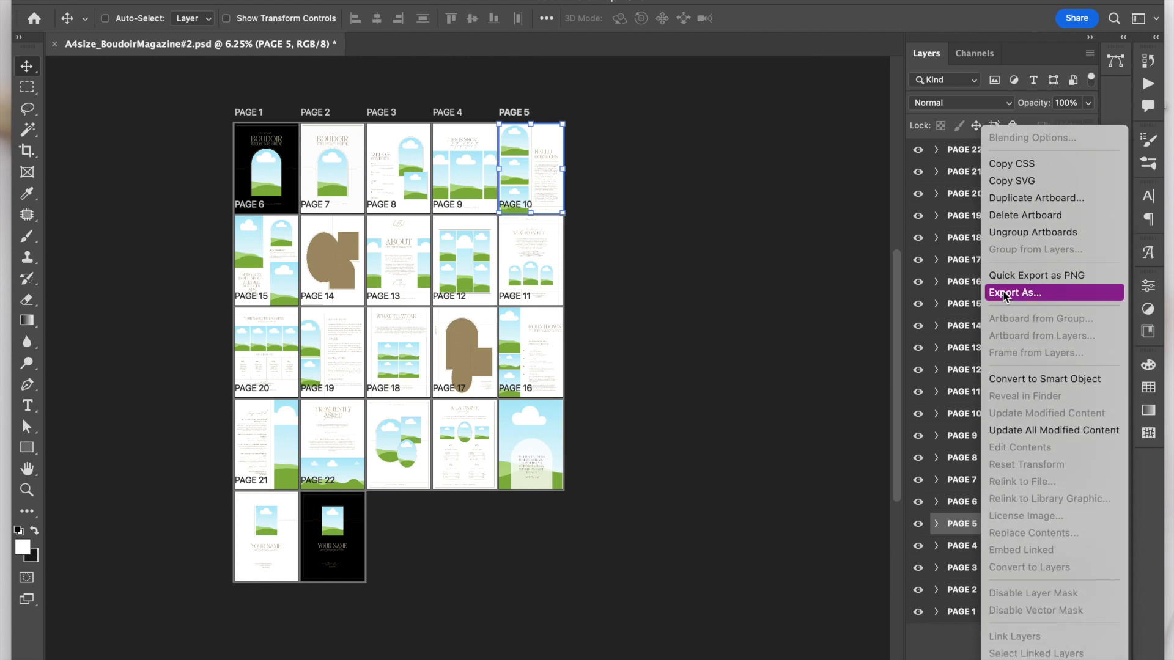
pyautogui.click(1005, 293)
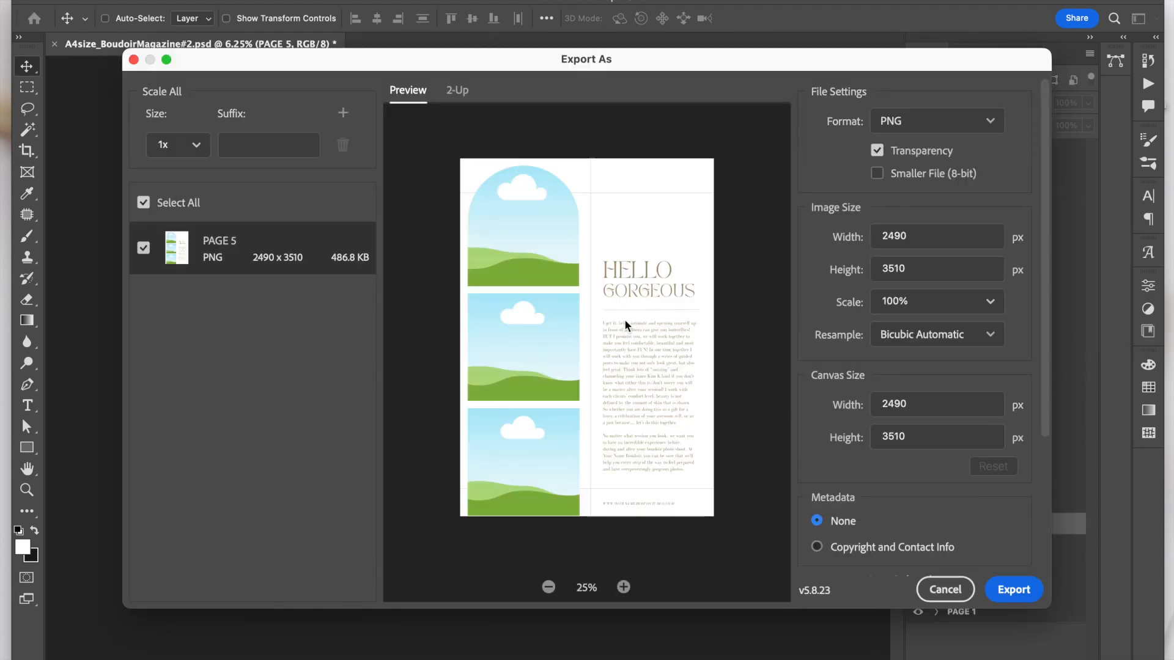
# - Check the available export formats for PAGE 5, keep PNG, proceed to saving, and cancel the export
pyautogui.click(939, 127)
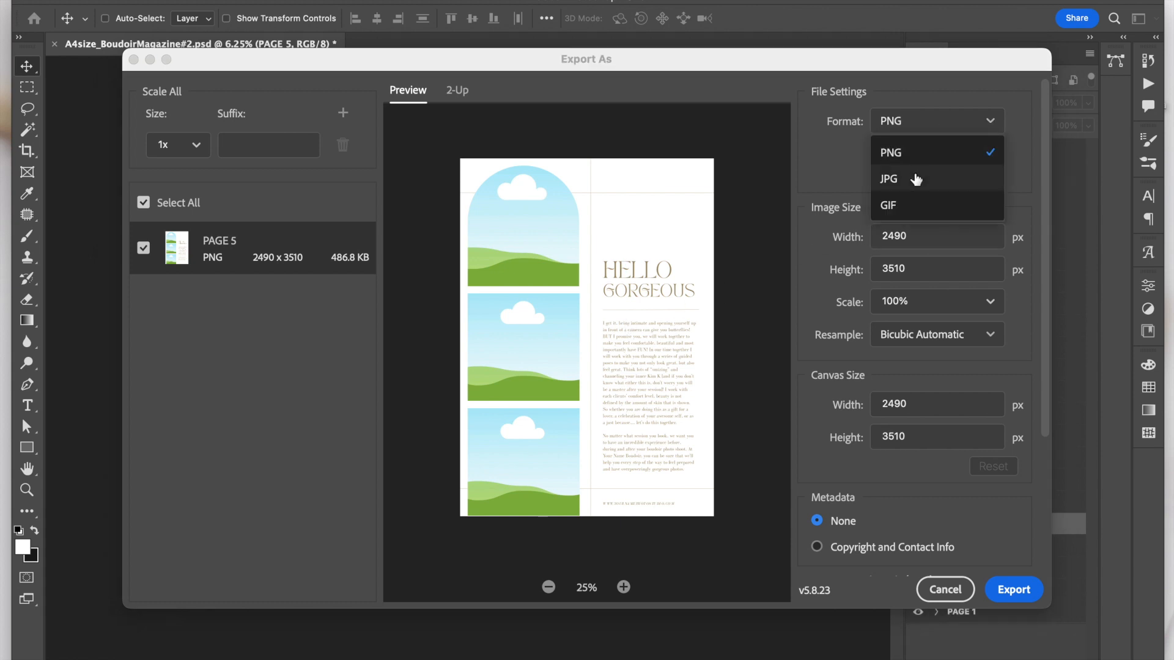
pyautogui.click(1033, 153)
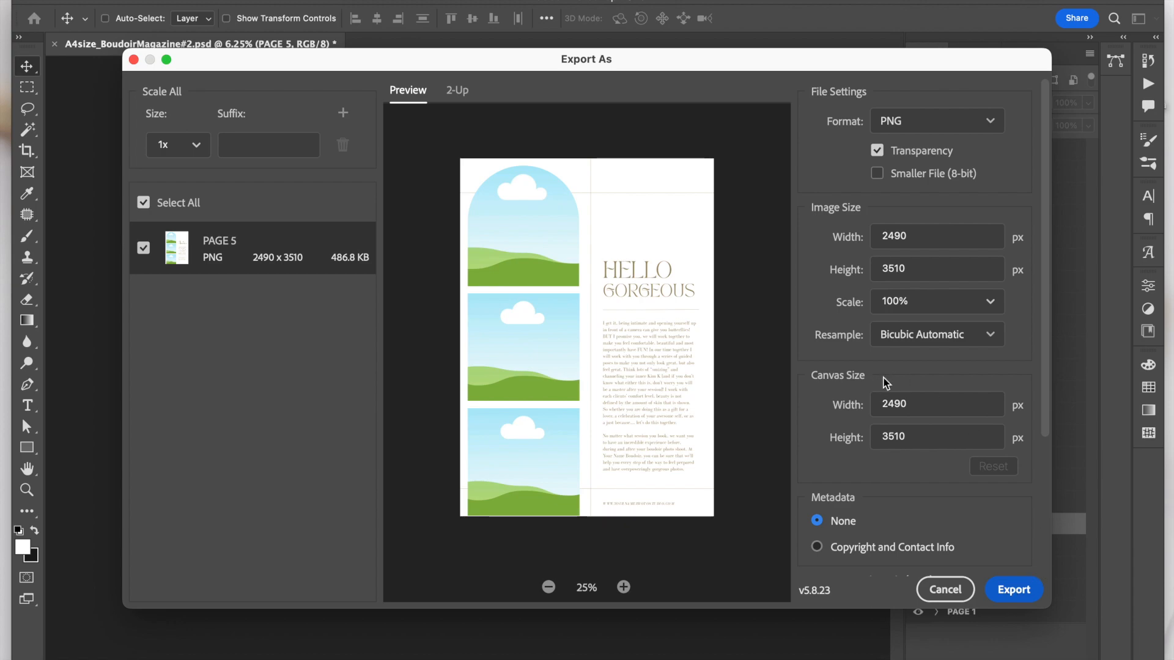
pyautogui.press('Return')
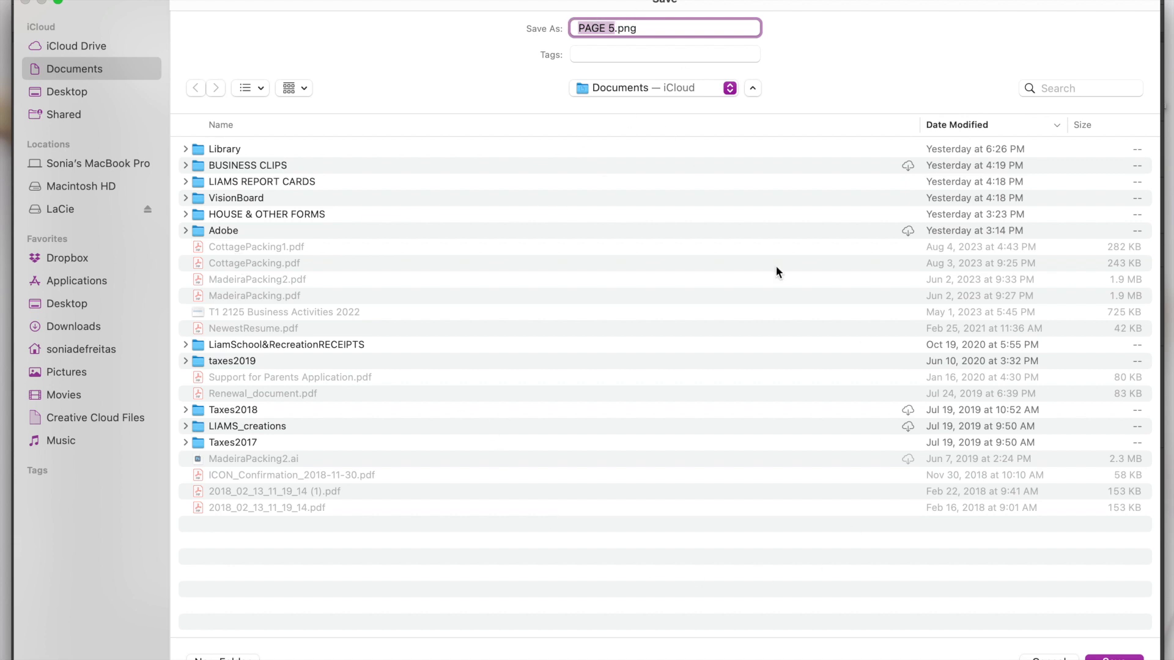
pyautogui.click(1049, 659)
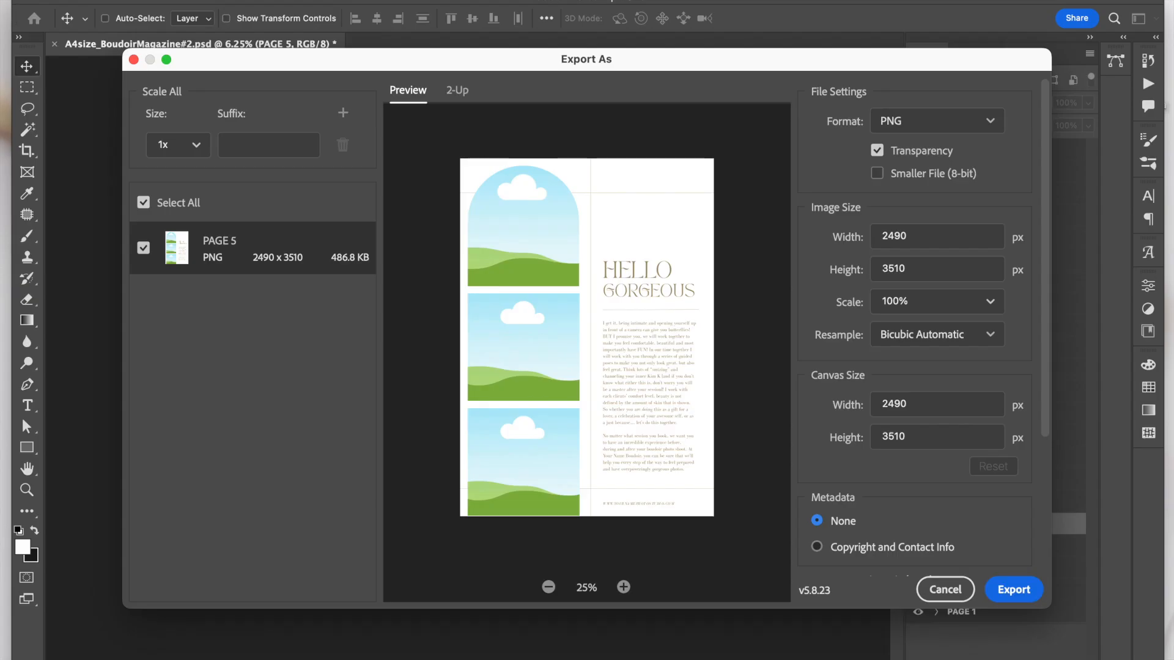
pyautogui.click(948, 597)
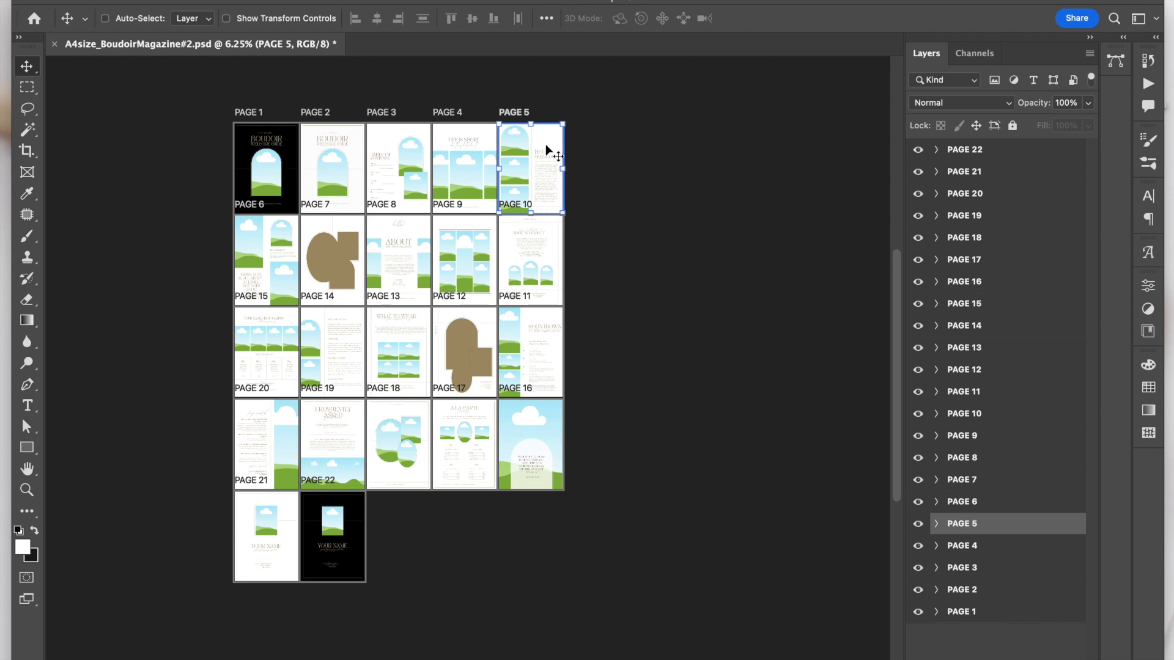
# - Export the PAGE 8 artboard to PDF using Artboards to PDF with the Document Per Artboard option
pyautogui.click(996, 481)
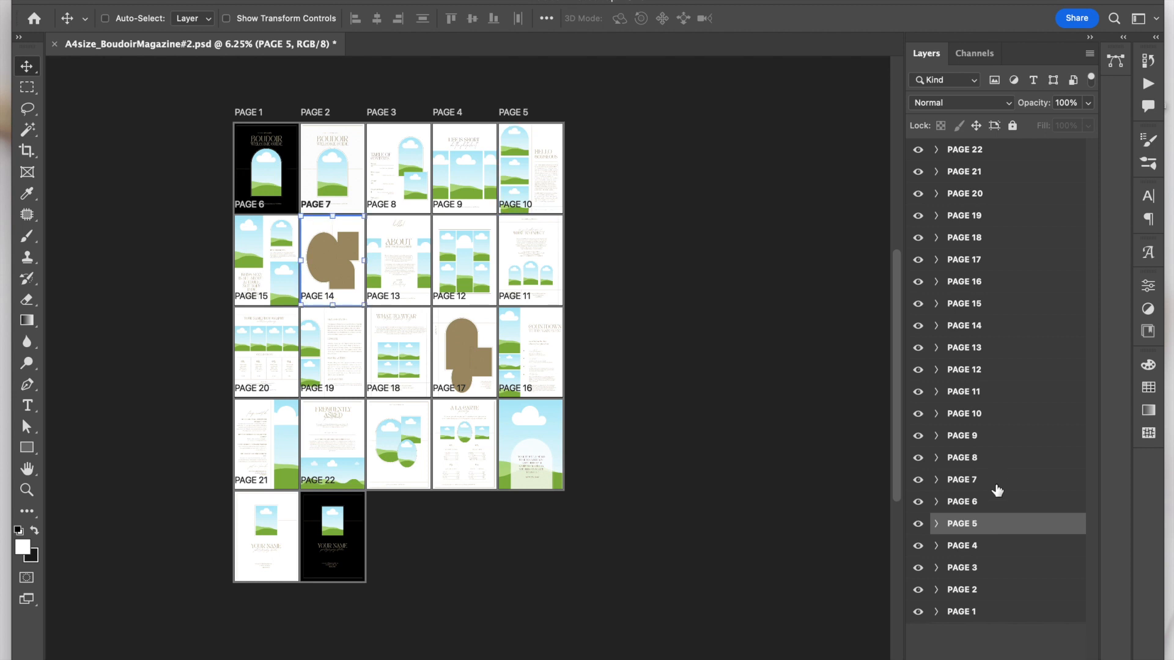
pyautogui.click(1002, 460)
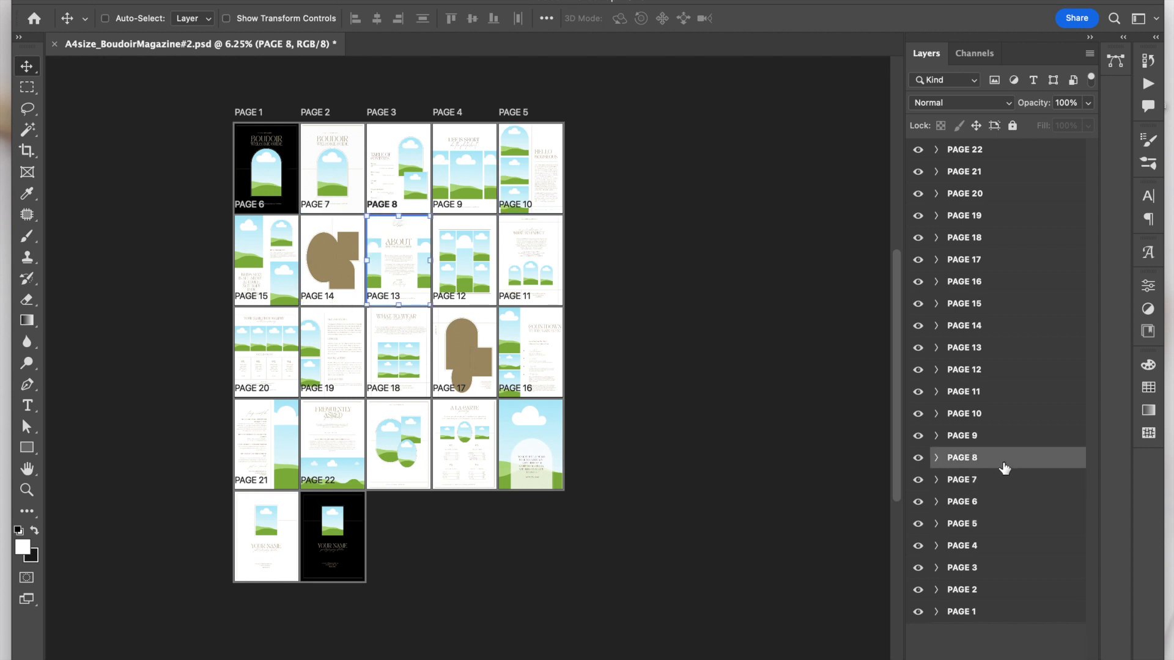
pyautogui.click(149, 0)
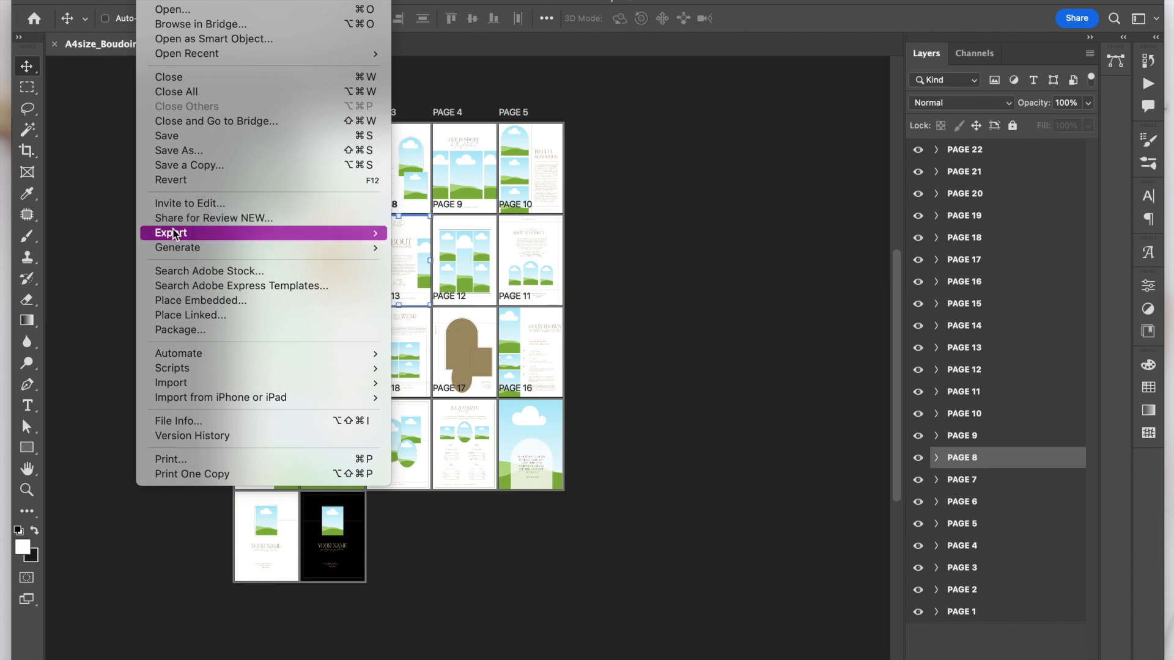
pyautogui.moveTo(342, 233)
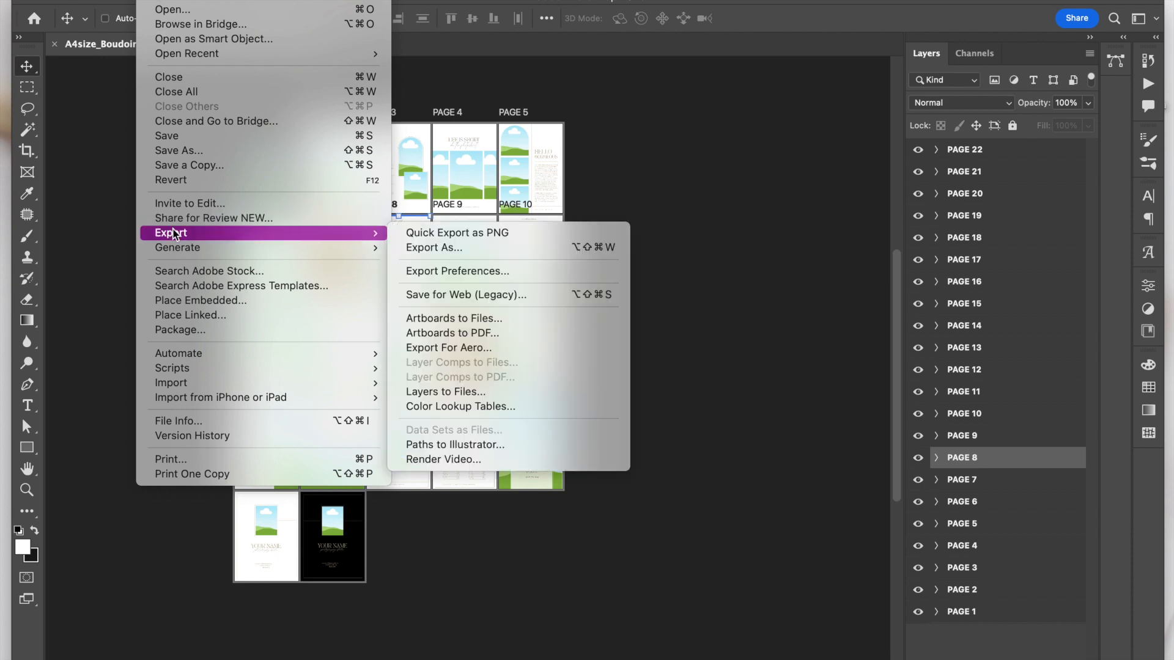
pyautogui.click(485, 335)
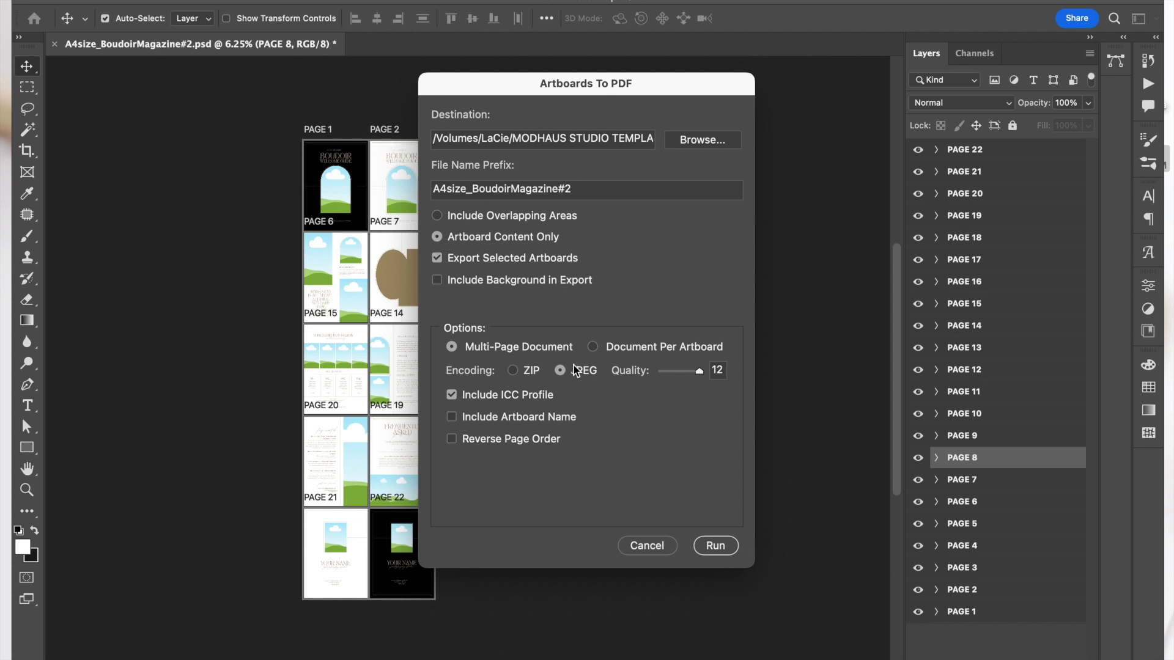
pyautogui.click(593, 347)
pyautogui.click(716, 546)
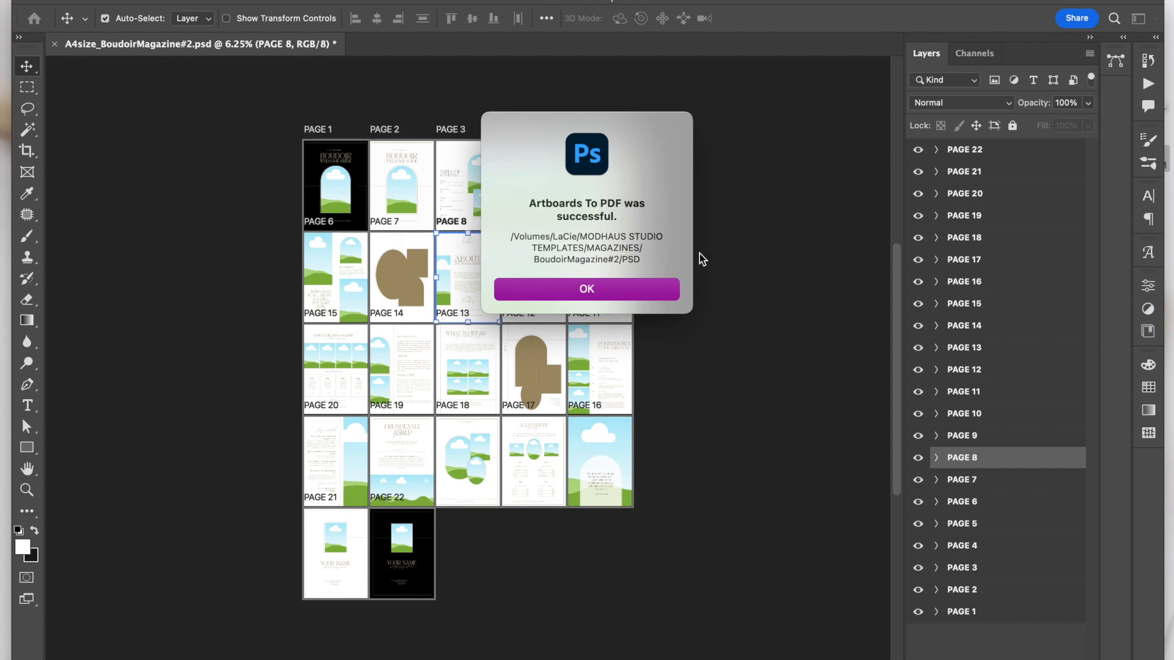
pyautogui.click(587, 291)
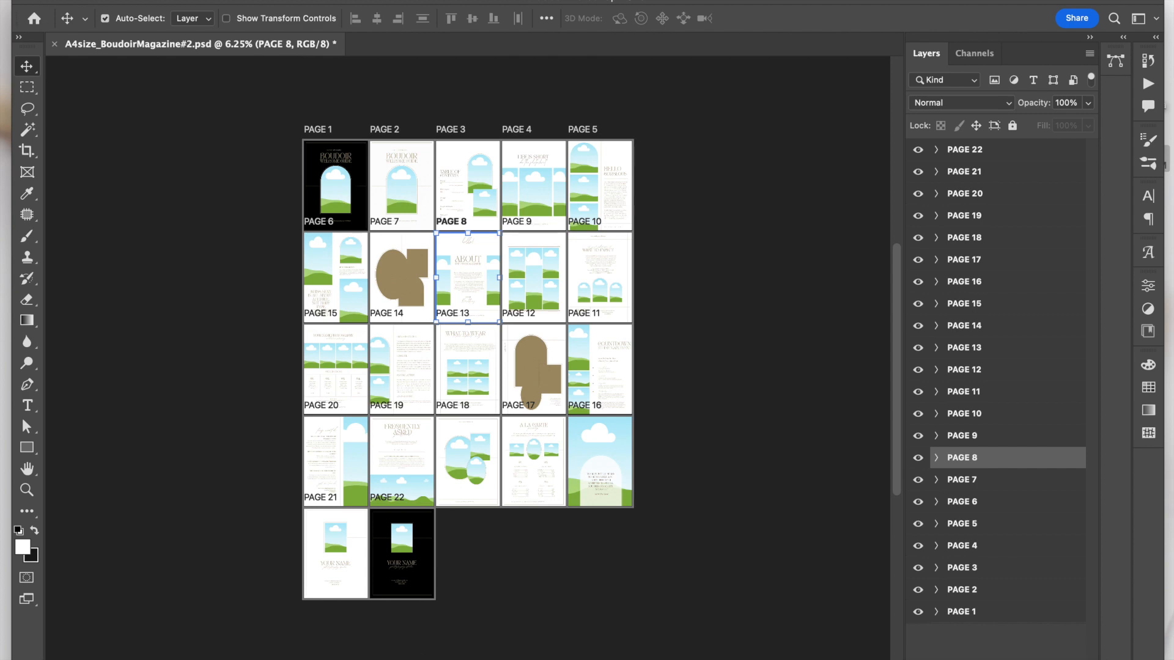
# - Switch to Bridge, open A4size_BoudoirMagazine#2PAGE 8.pdf in Acrobat to check the exported page, and close it
pyautogui.click(274, 642)
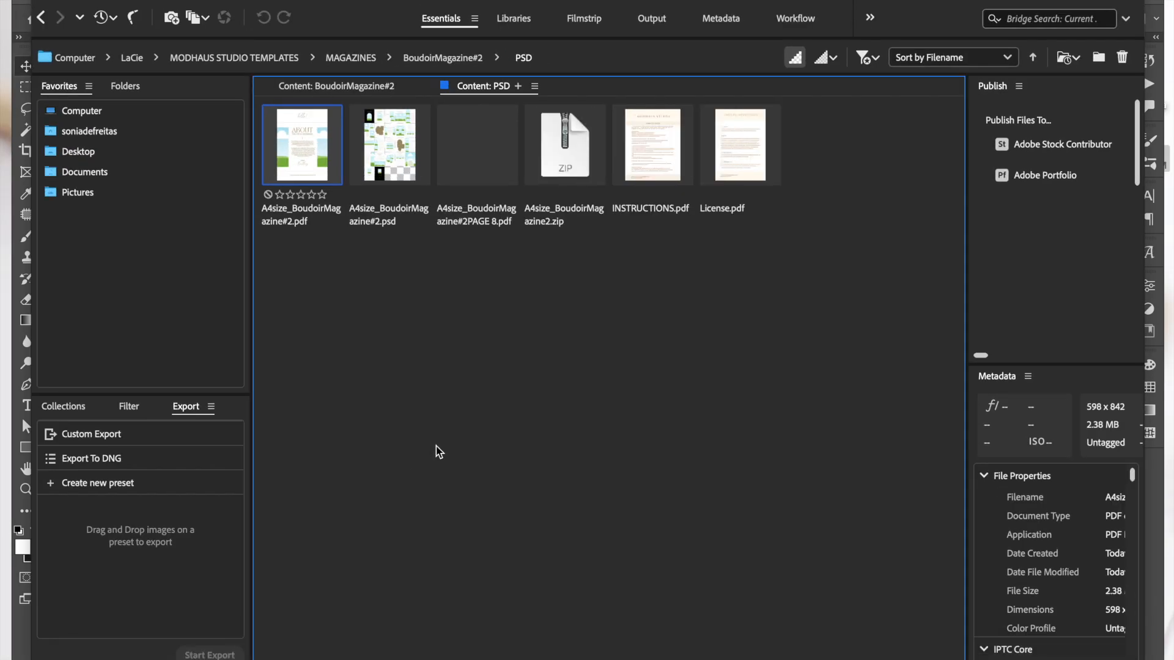
pyautogui.click(473, 342)
pyautogui.click(482, 153)
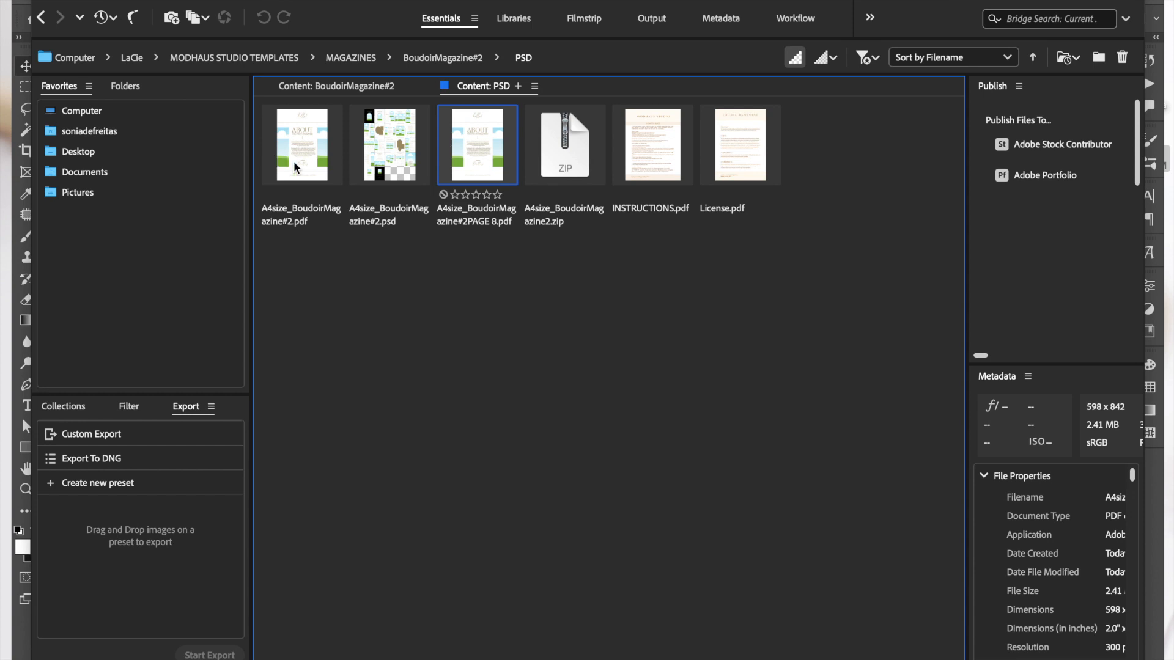
pyautogui.doubleClick(484, 145)
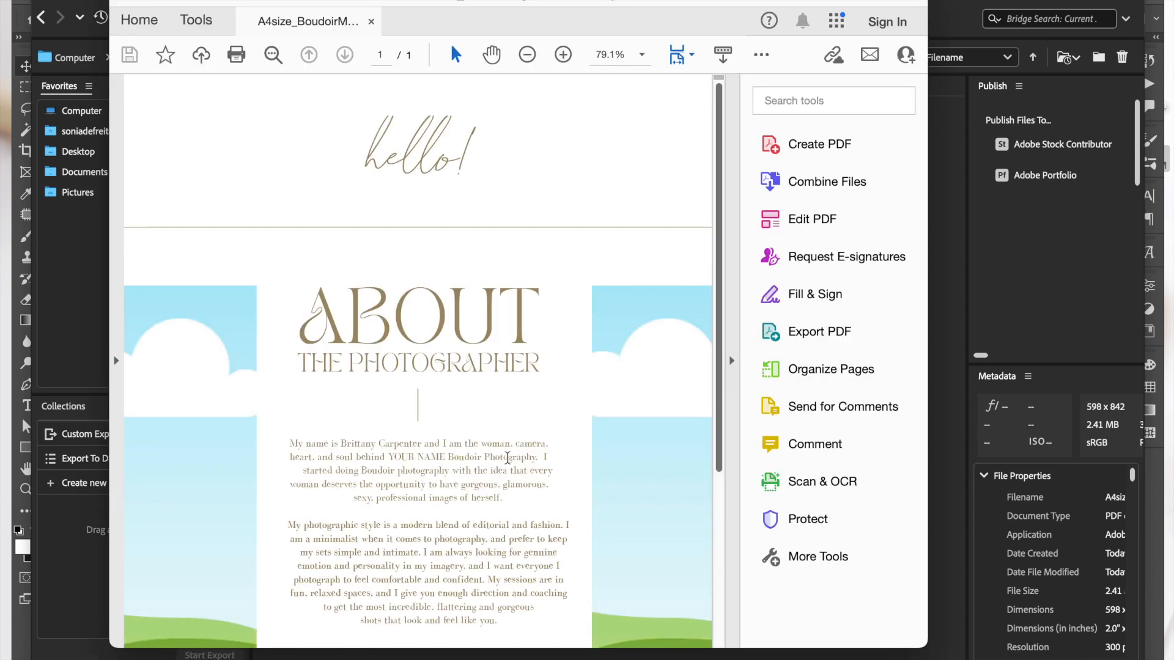
pyautogui.click(122, 4)
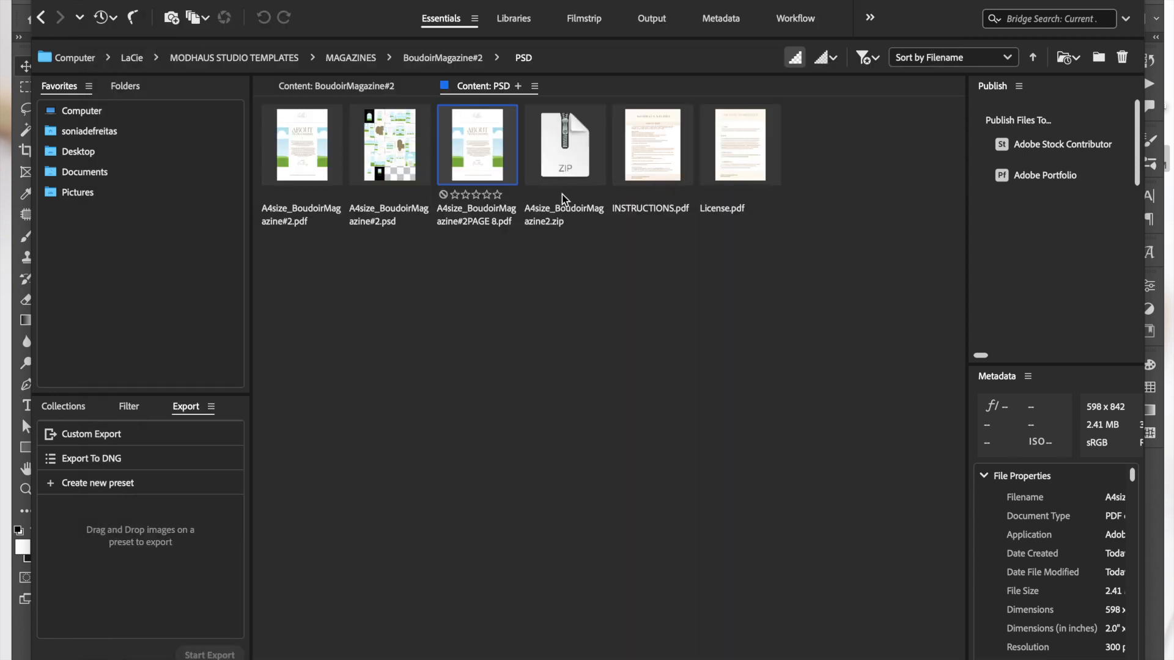
# - Move both exported PDFs, A4size_BoudoirMagazine#2.pdf and A4size_BoudoirMagazine#2PAGE 8.pdf, to the trash
pyautogui.keyDown('super'); pyautogui.click(264, 144); pyautogui.keyUp('super')
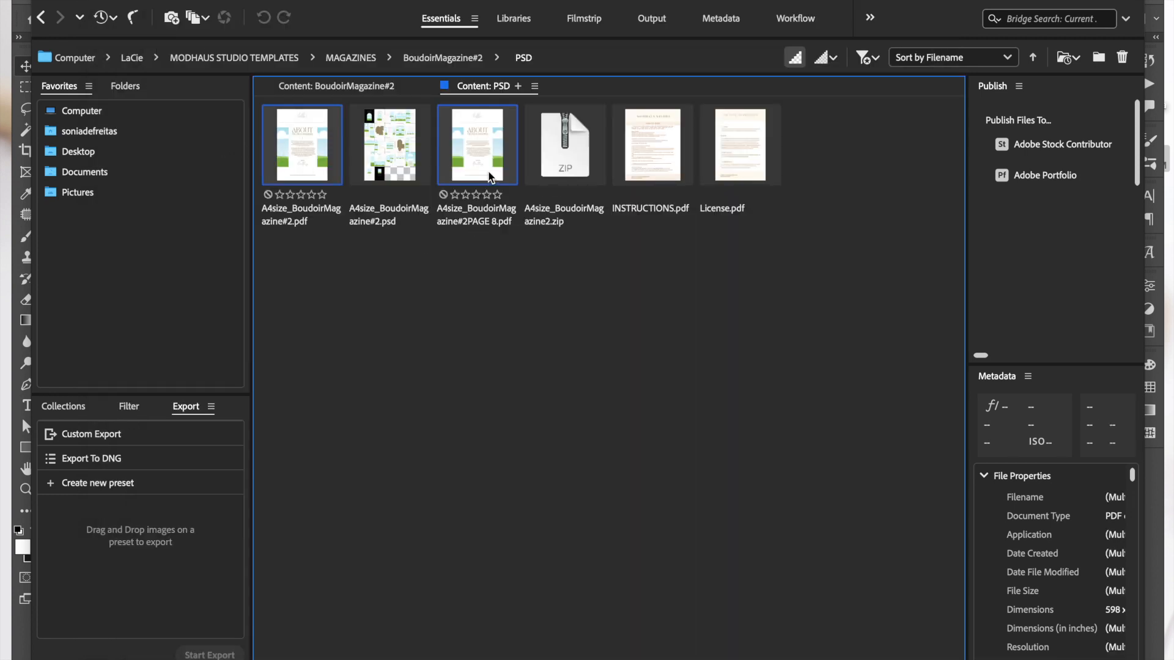
pyautogui.click(488, 194)
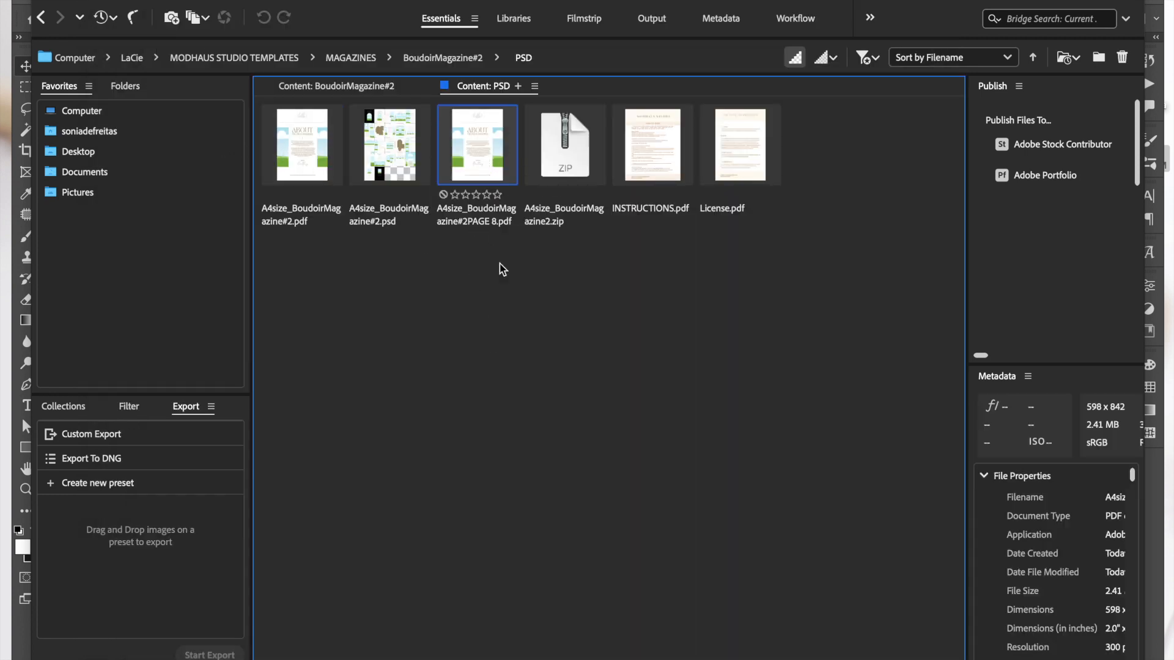
pyautogui.keyDown('super'); pyautogui.click(306, 164); pyautogui.keyUp('super')
pyautogui.moveTo(1003, 657)
pyautogui.moveTo(1126, 653); pyautogui.dragTo(1080, 642)
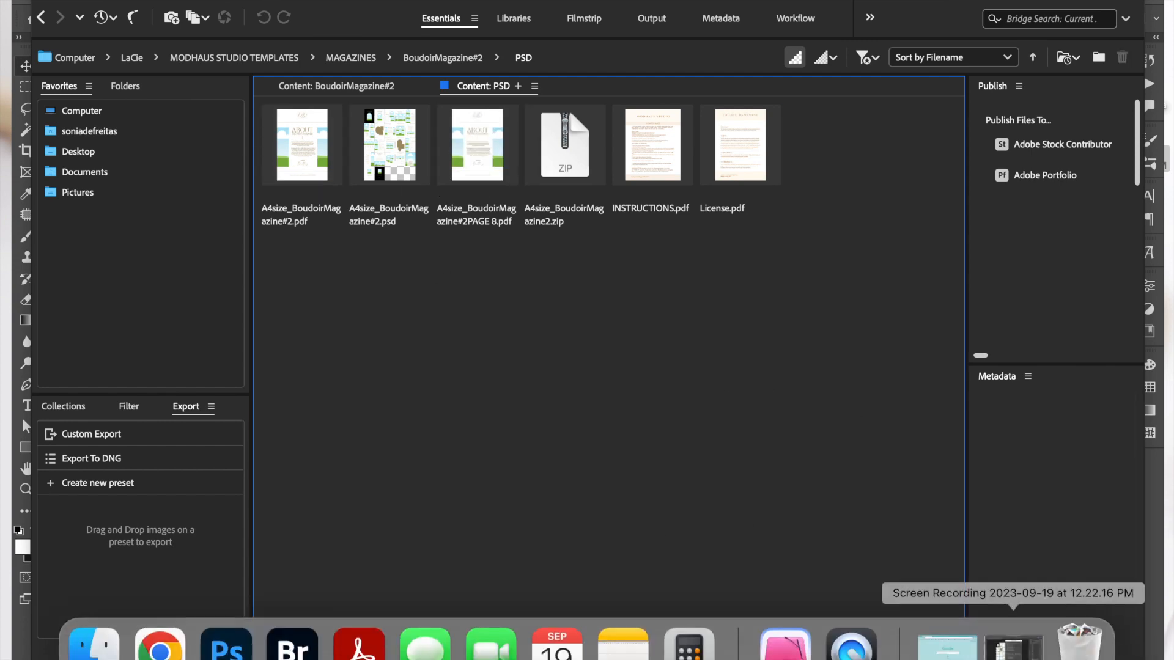
# - Return to the A4size_BoudoirMagazine#2.psd document in Photoshop and deselect the PAGE 8 artboard
pyautogui.click(1013, 642)
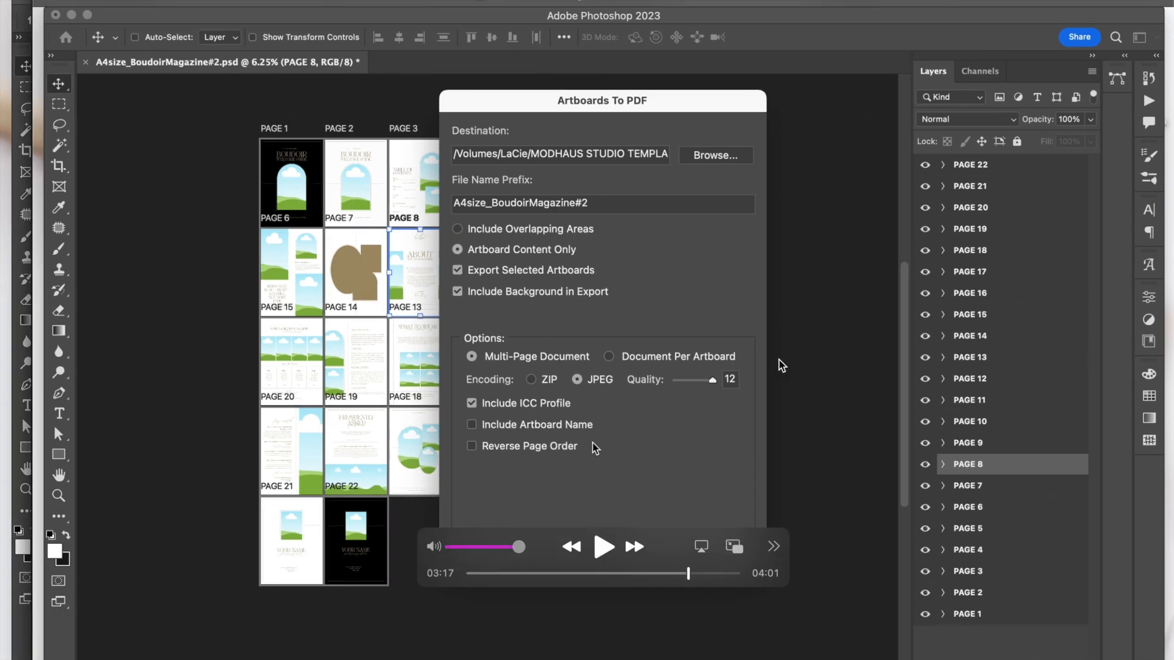
pyautogui.hotkey('ctrl', 'Up')
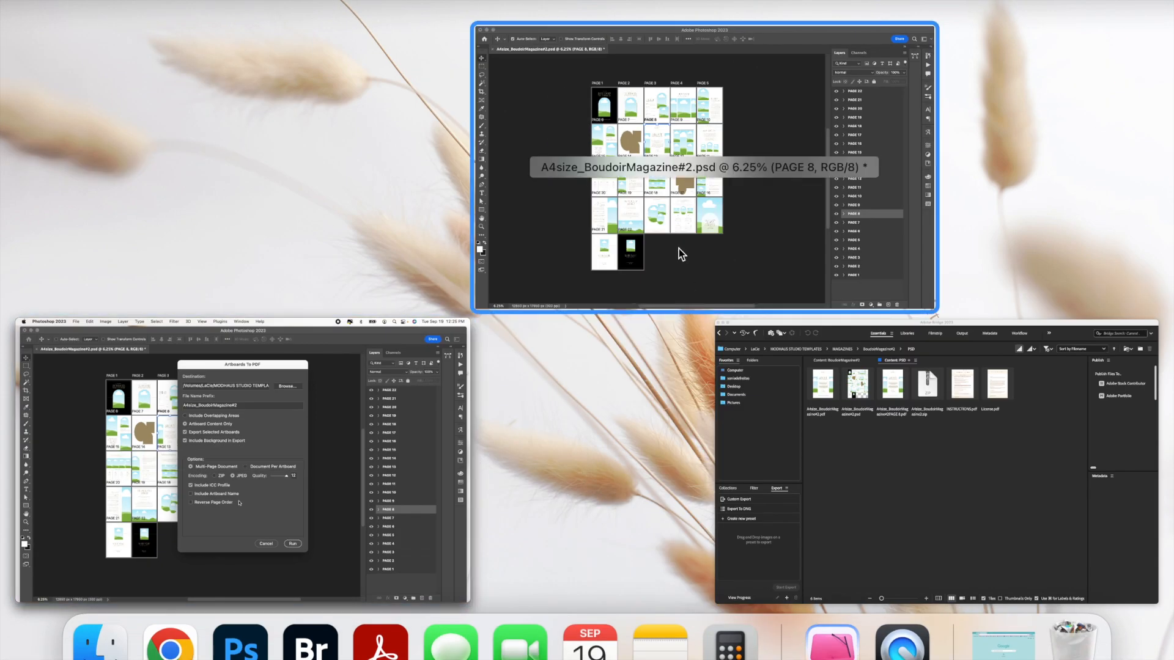
pyautogui.click(679, 248)
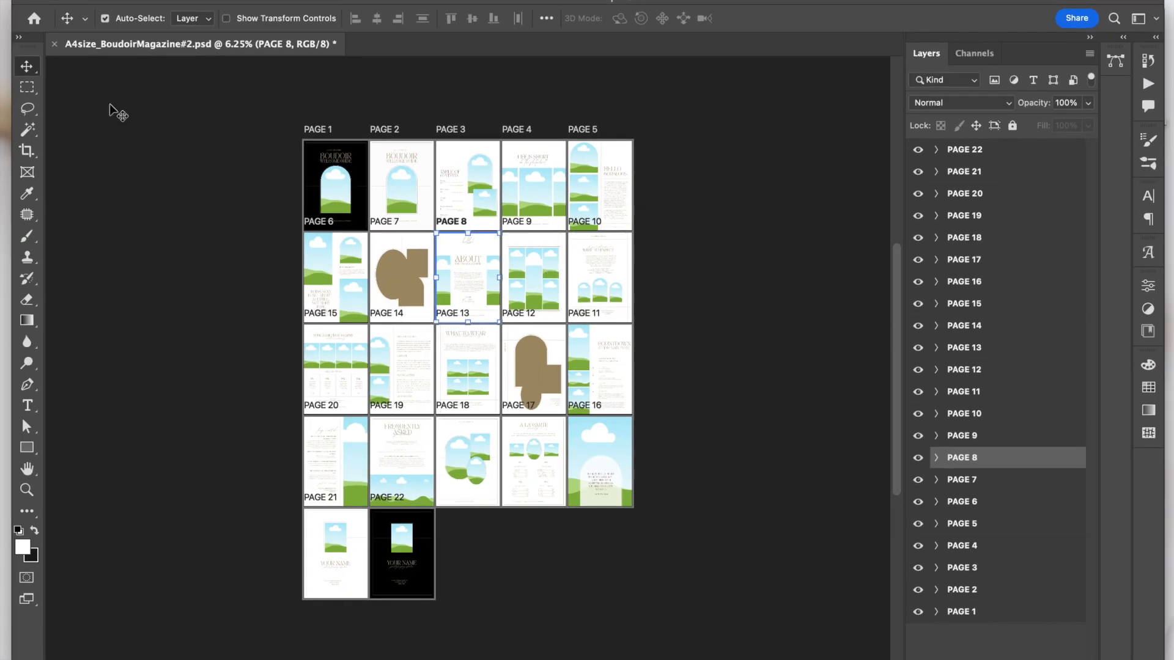
pyautogui.click(133, 113)
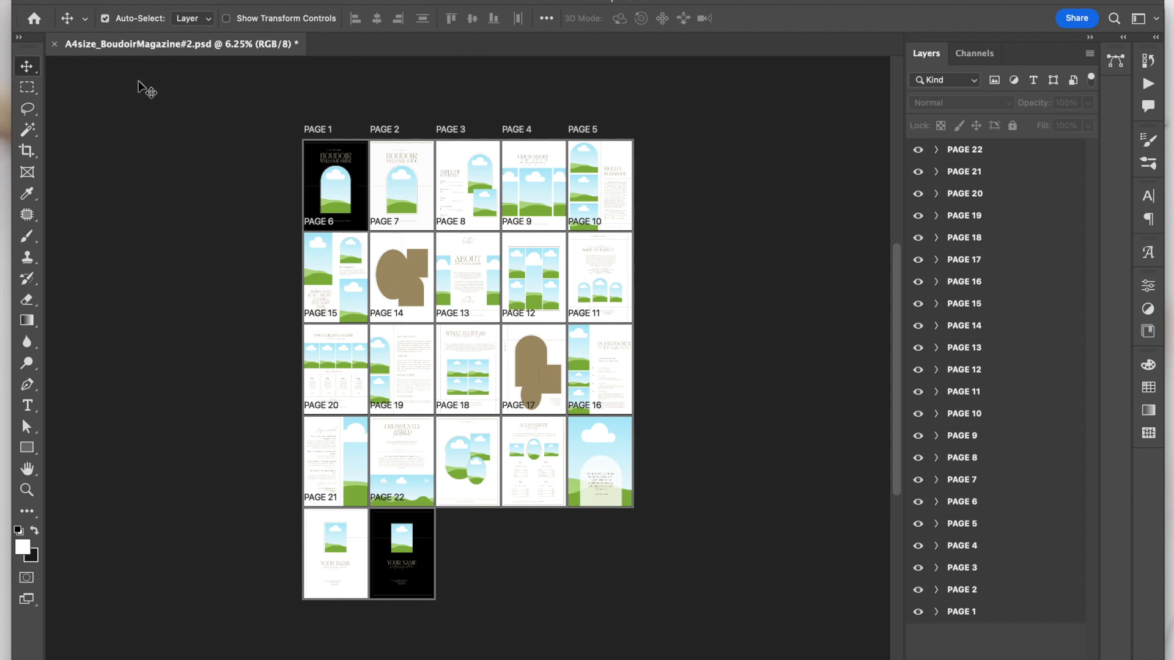
# - Export all artboards with Artboards to PDF as a Multi-Page Document, with Include Background in Export enabled
pyautogui.click(153, 0)
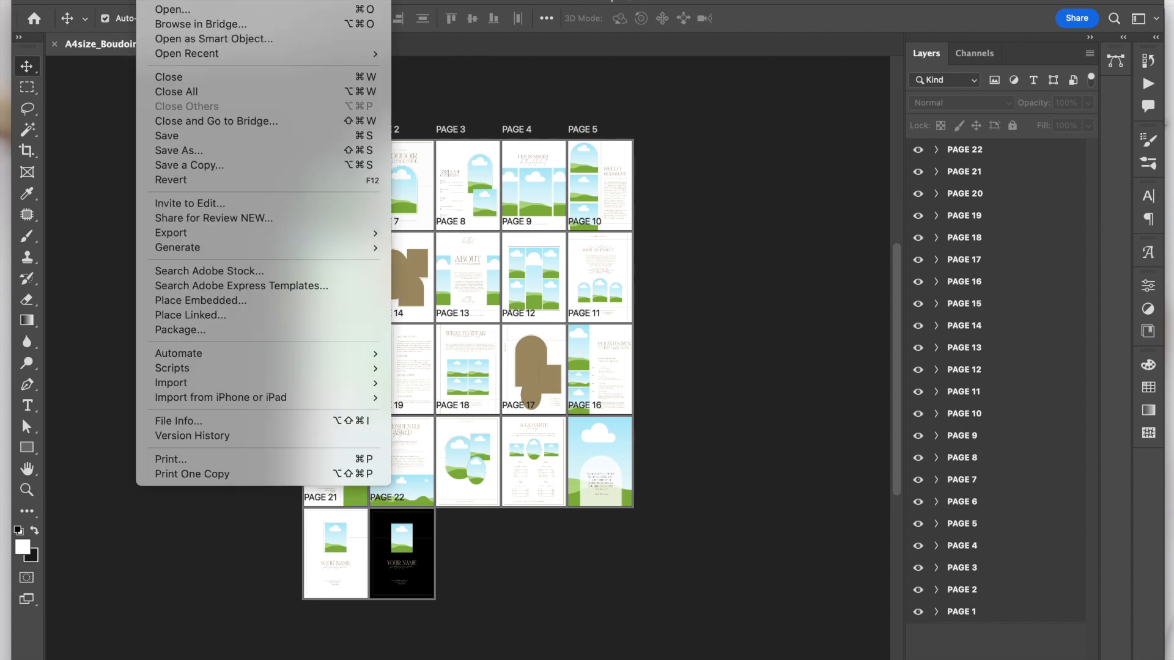
pyautogui.moveTo(183, 233)
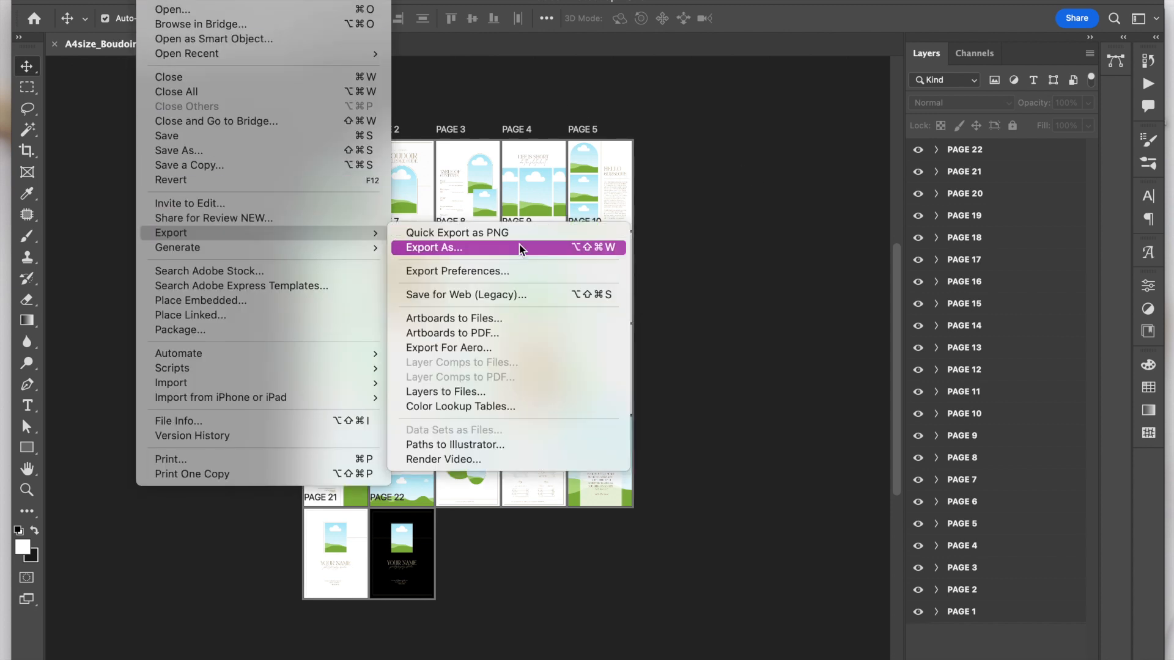
pyautogui.click(508, 336)
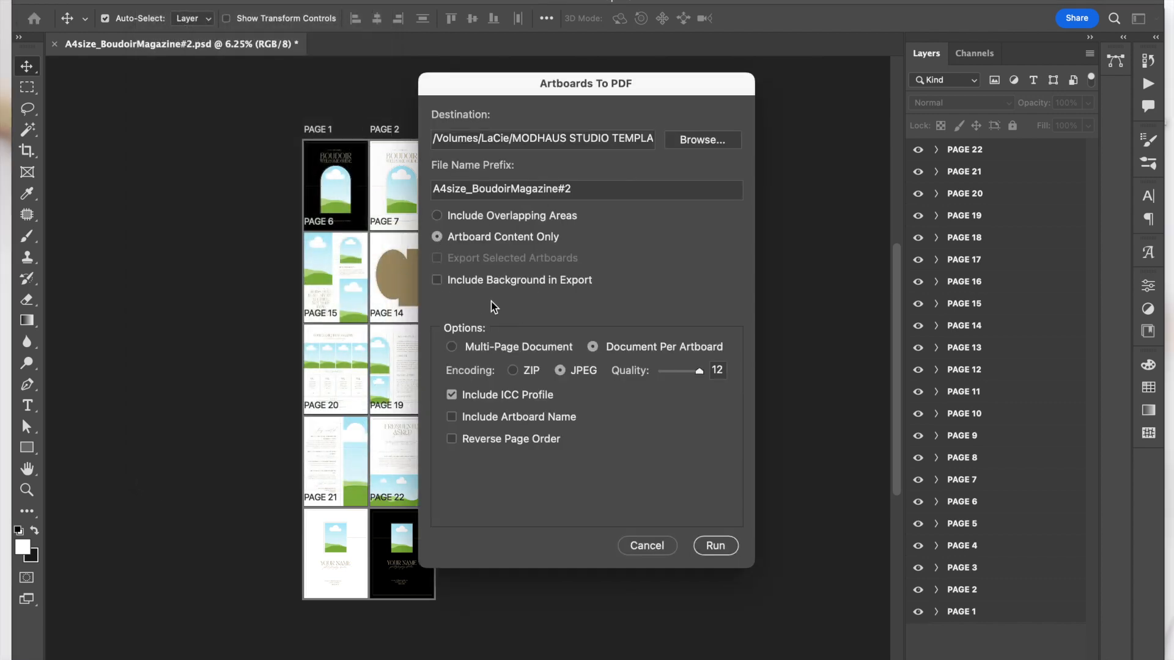
pyautogui.click(452, 346)
pyautogui.click(438, 283)
pyautogui.click(725, 549)
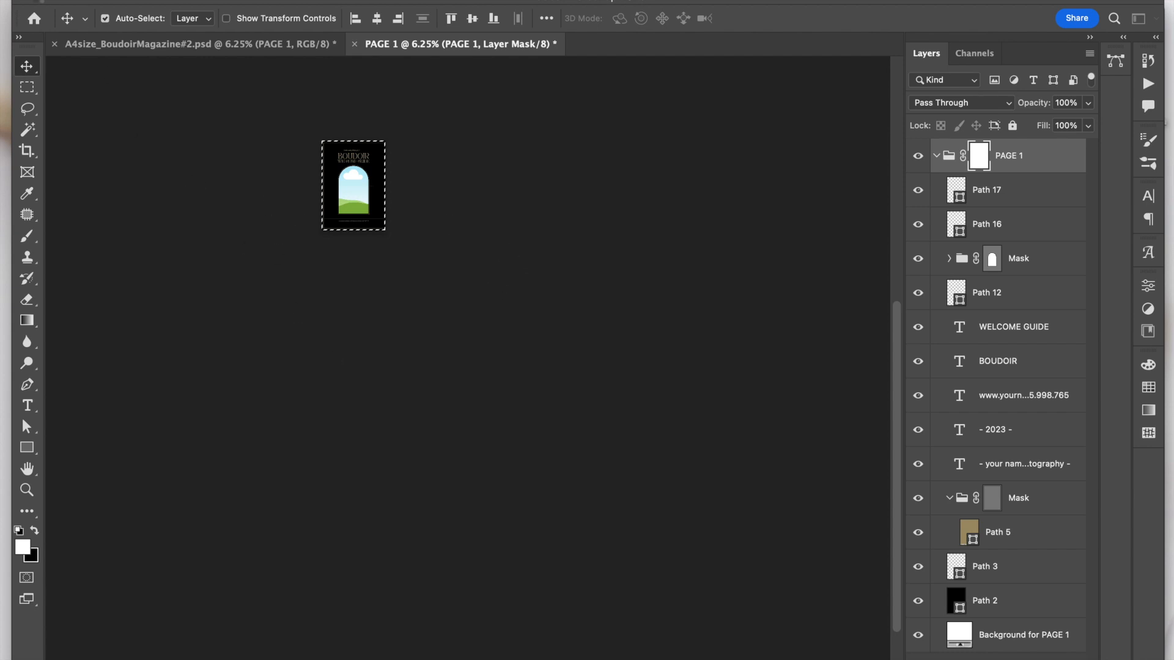
# - Switch to Bridge, go to the Desktop folder, and open the full boudoir magazine PDF in Acrobat
pyautogui.moveTo(519, 645)
pyautogui.click(311, 642)
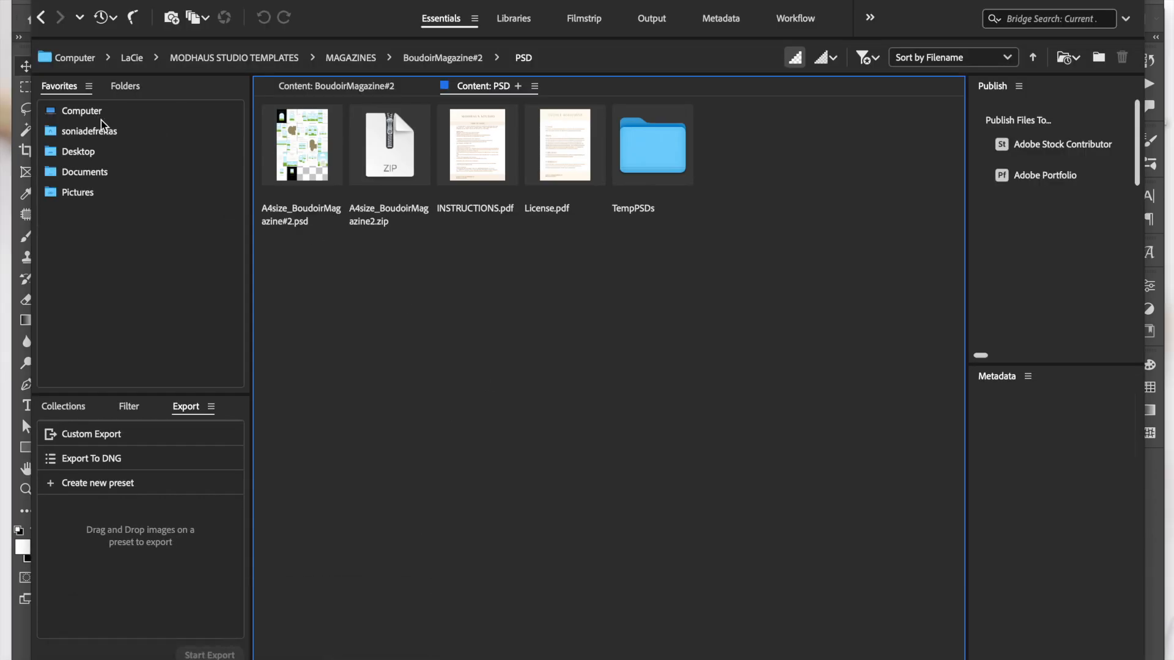
pyautogui.click(77, 150)
pyautogui.doubleClick(304, 147)
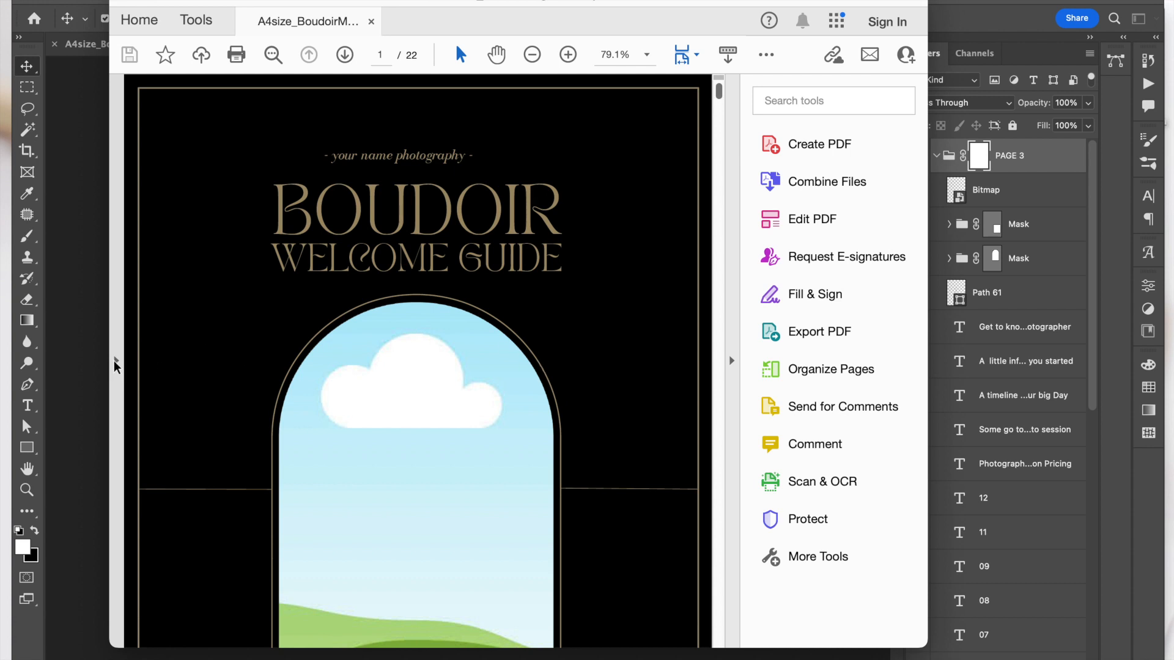
# - Show the page thumbnails of the magazine PDF and look through its pages
pyautogui.click(116, 366)
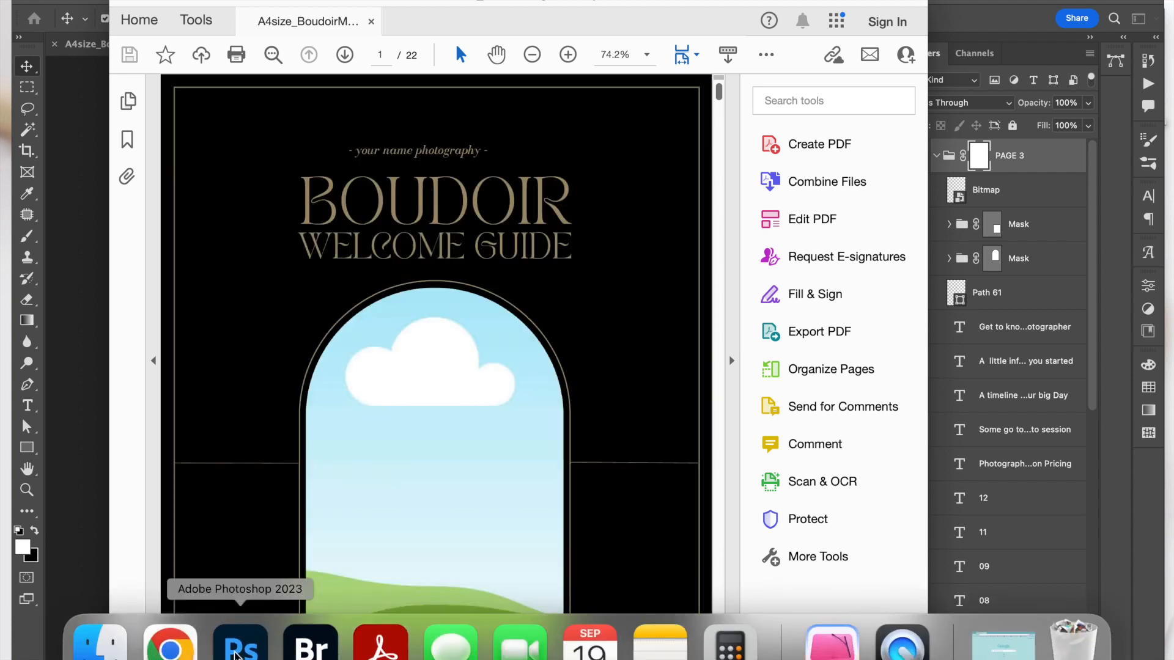
pyautogui.rightClick(240, 643)
pyautogui.click(238, 584)
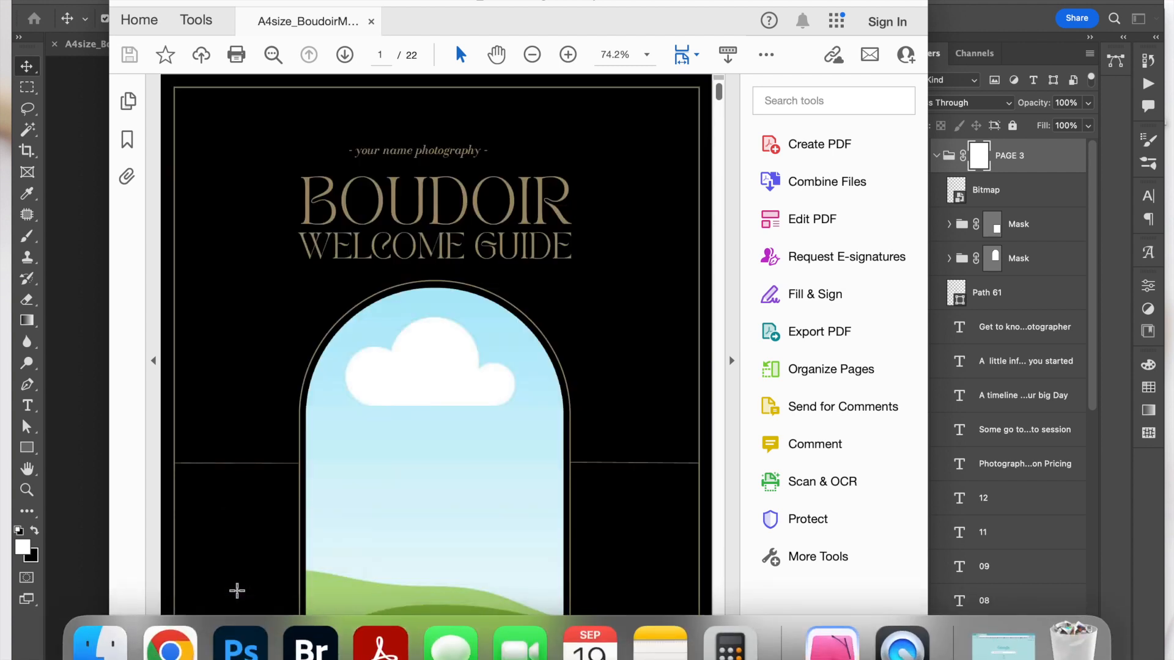
pyautogui.click(129, 102)
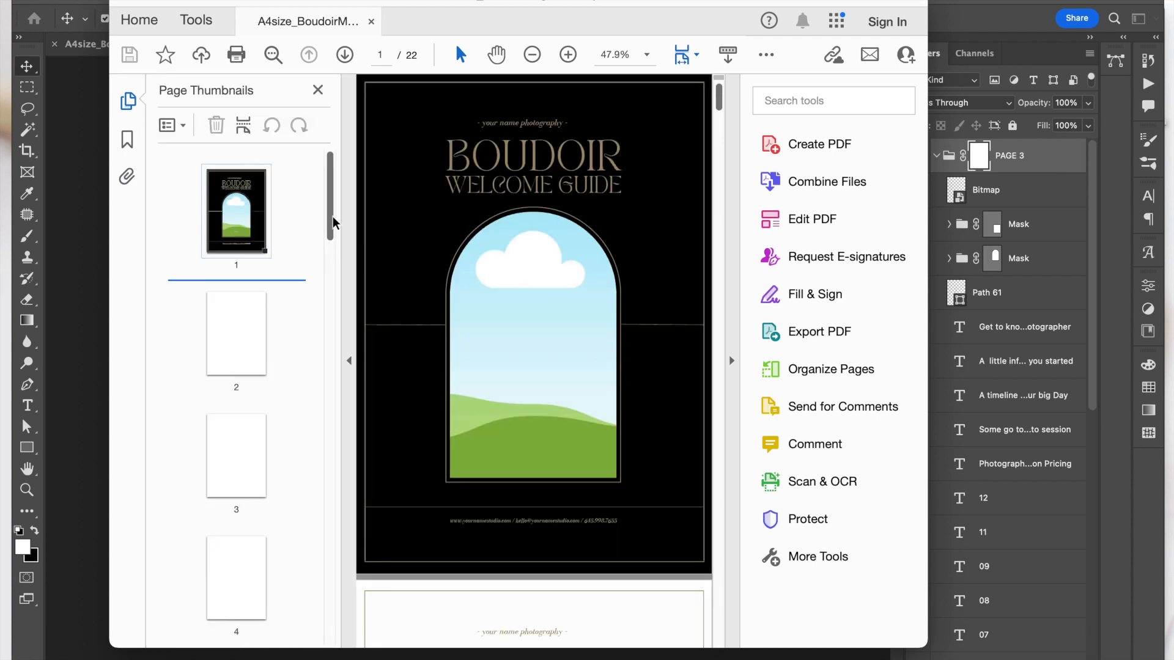
pyautogui.moveTo(331, 225); pyautogui.dragTo(330, 581)
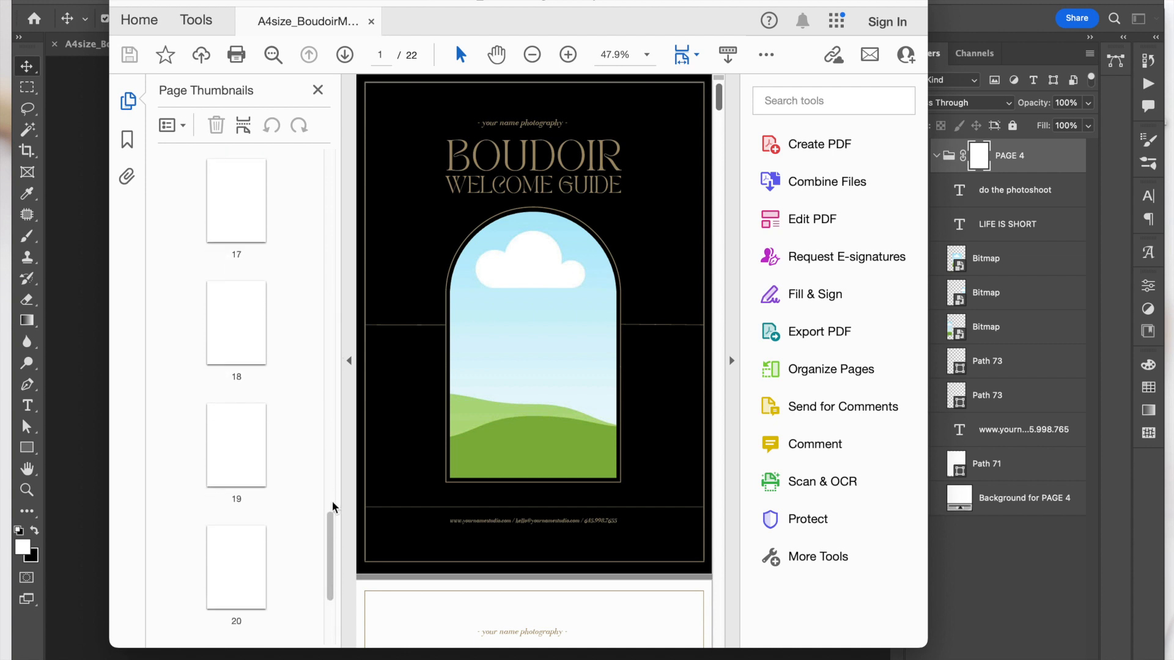
pyautogui.click(331, 280)
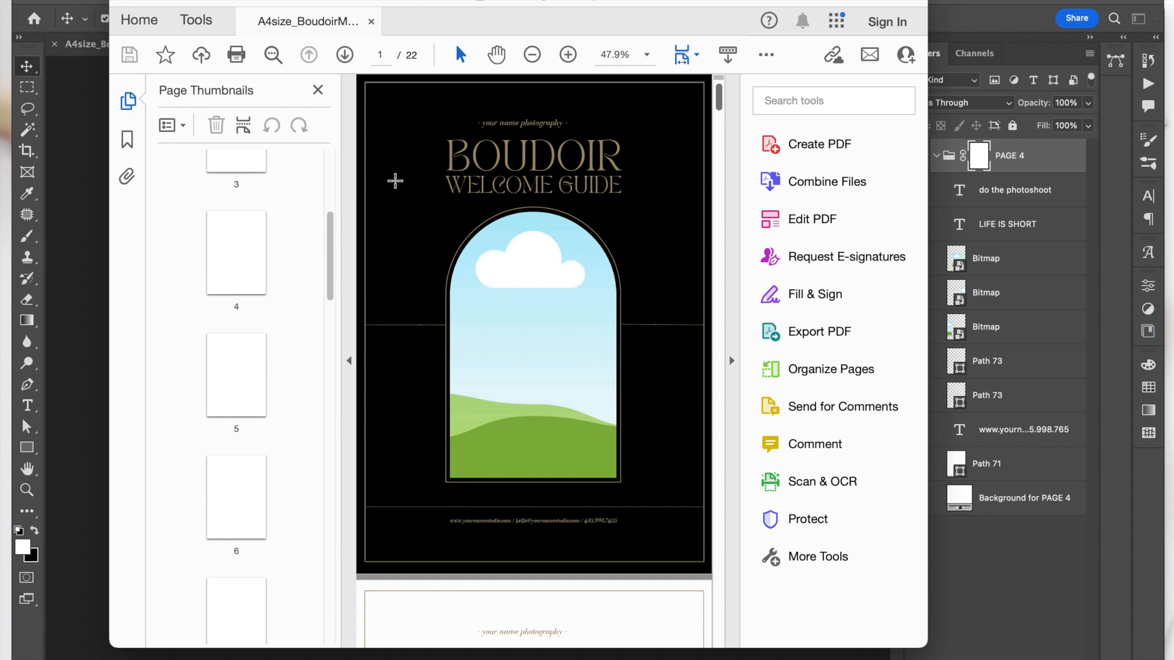